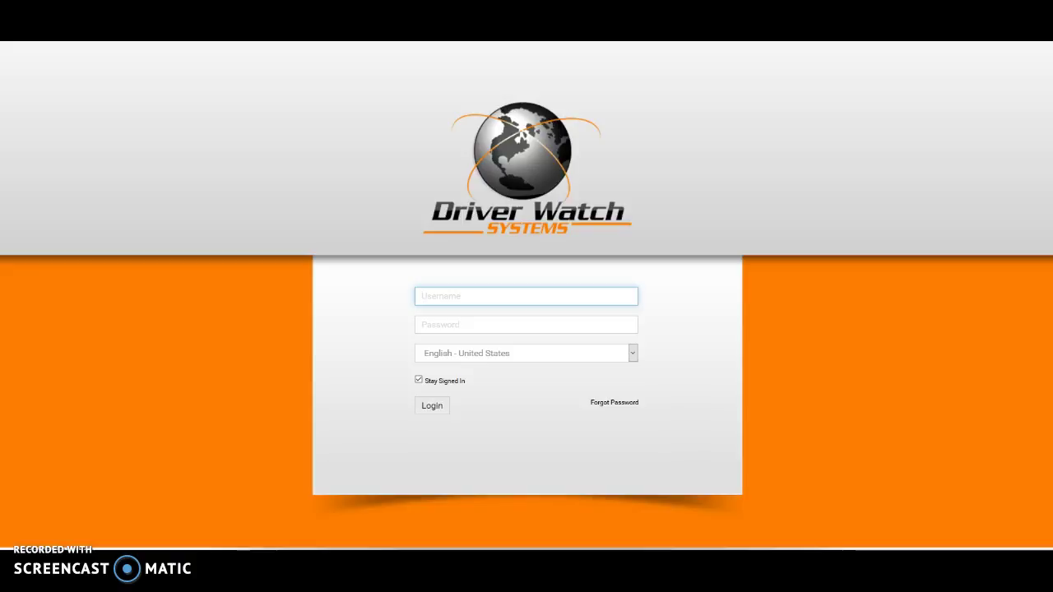
Sign in with the administrator username and password.
{"action": "type", "text": "DriverWatch"}
{"action": "key", "text": "Tab"}
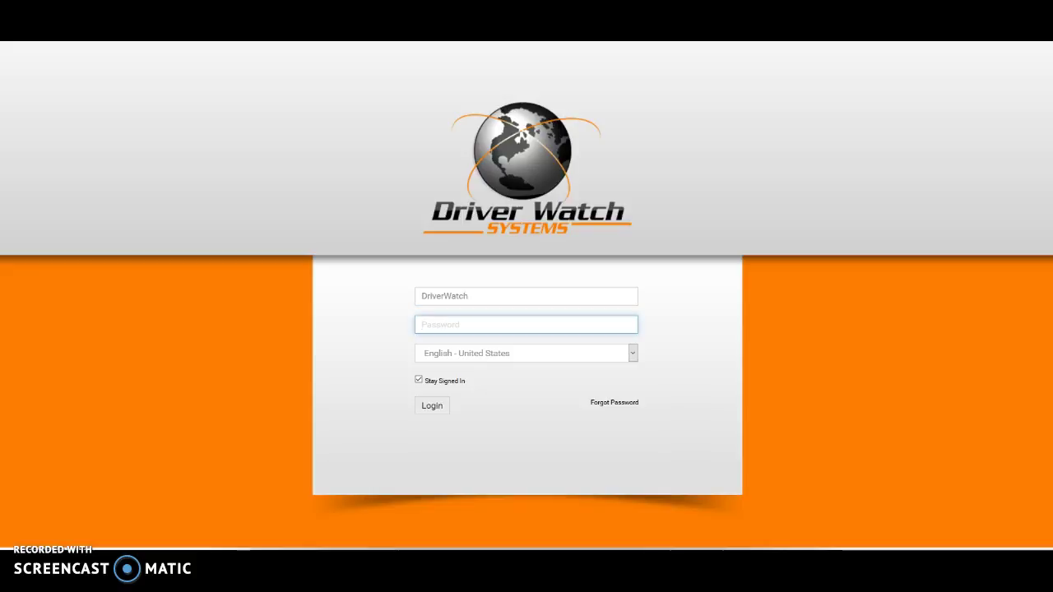
{"action": "type", "text": "•••••••••"}
{"action": "key", "text": "Return"}
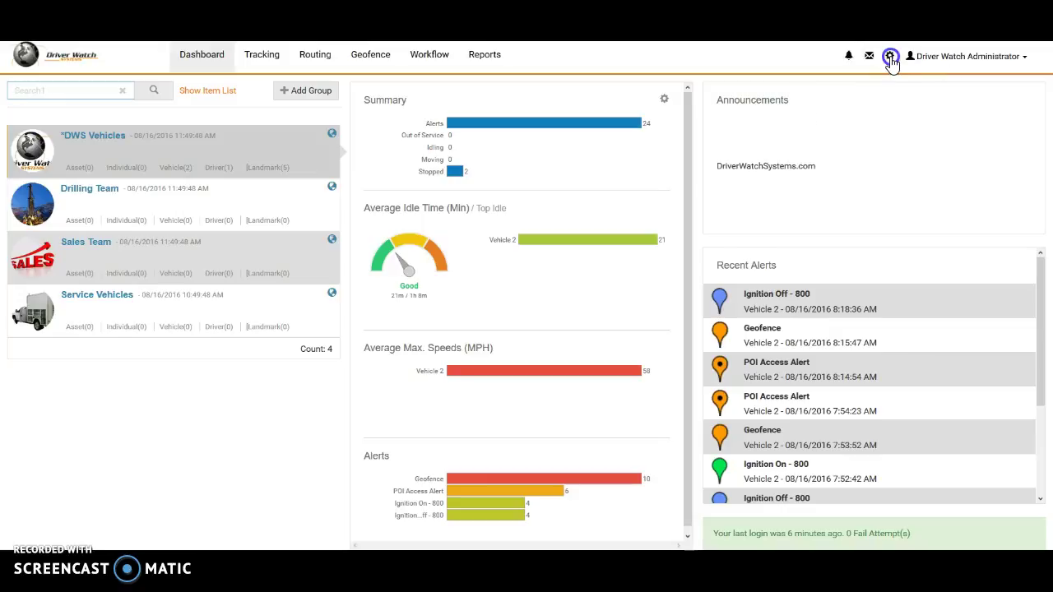
Go via Tools and Settings to Security Tools' Create Users and Manage Permissions page.
{"action": "left_click", "coordinate": [890, 57]}
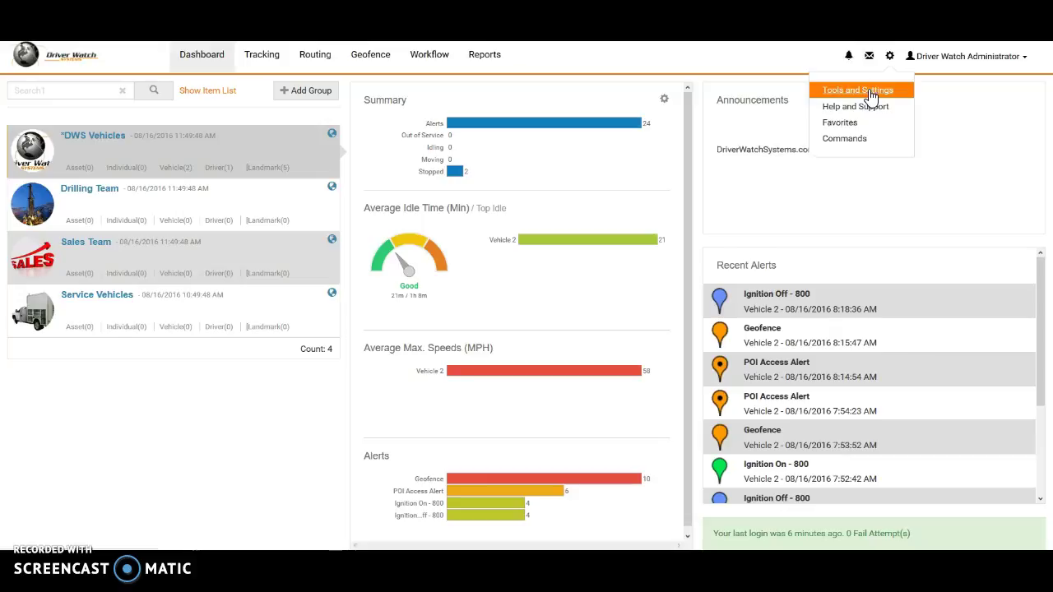
{"action": "left_click", "coordinate": [872, 92]}
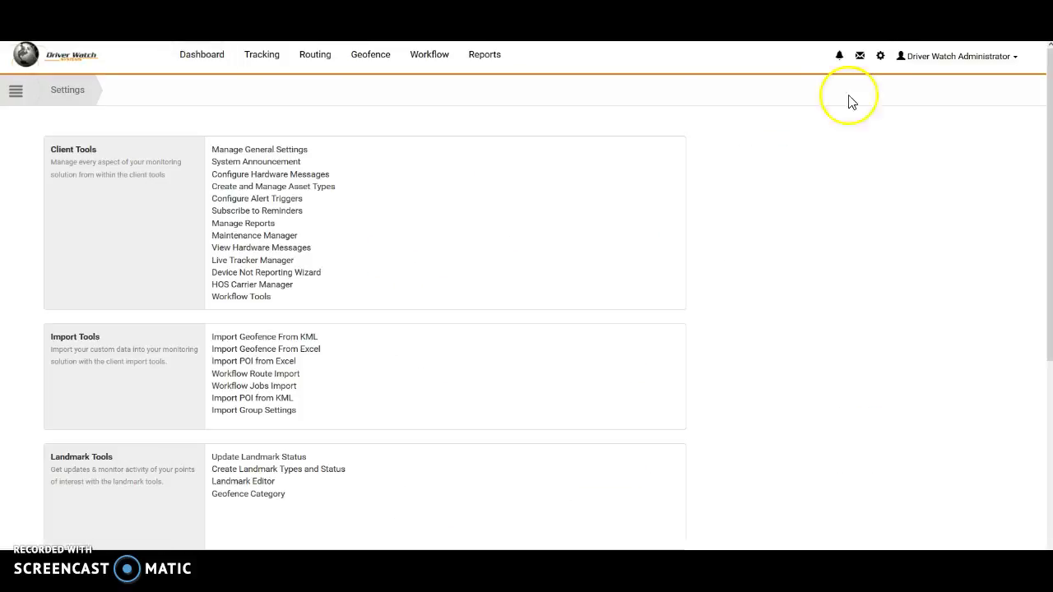
{"action": "scroll", "coordinate": [381, 291], "scroll_direction": "down", "scroll_amount": 4}
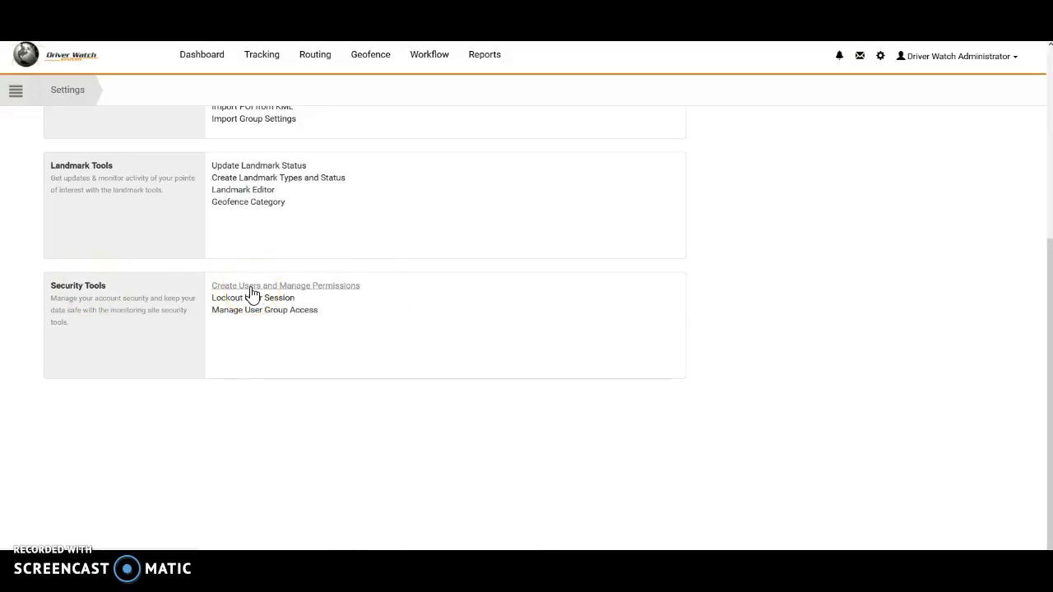
{"action": "left_click", "coordinate": [252, 288]}
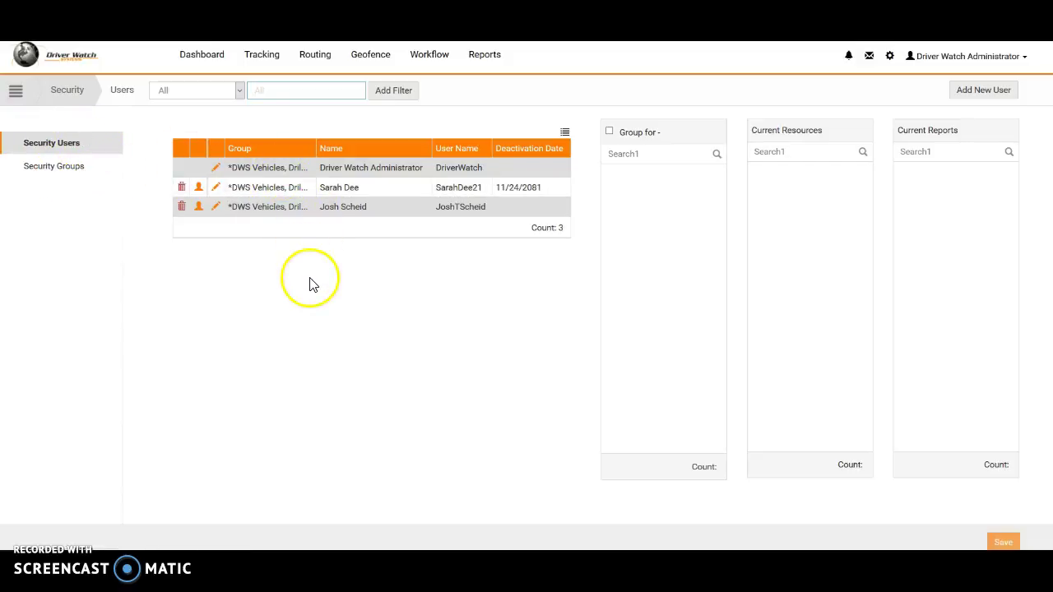
Choose Add New User on the Security Users page.
{"action": "left_click", "coordinate": [984, 92]}
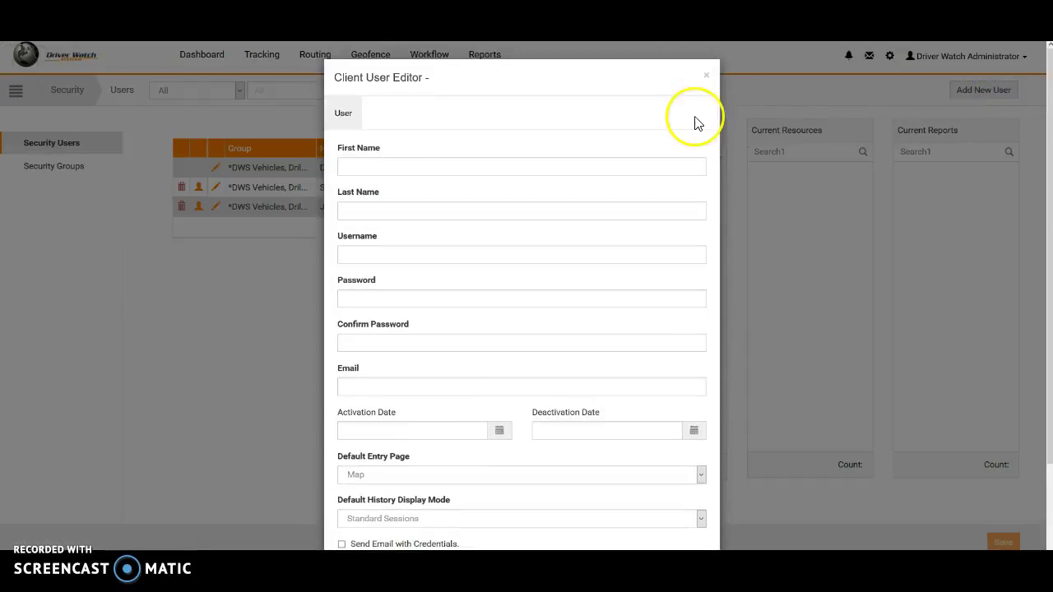
Fill in first name 'Test', the username, the password twice and the e-mail address.
{"action": "left_click", "coordinate": [413, 166]}
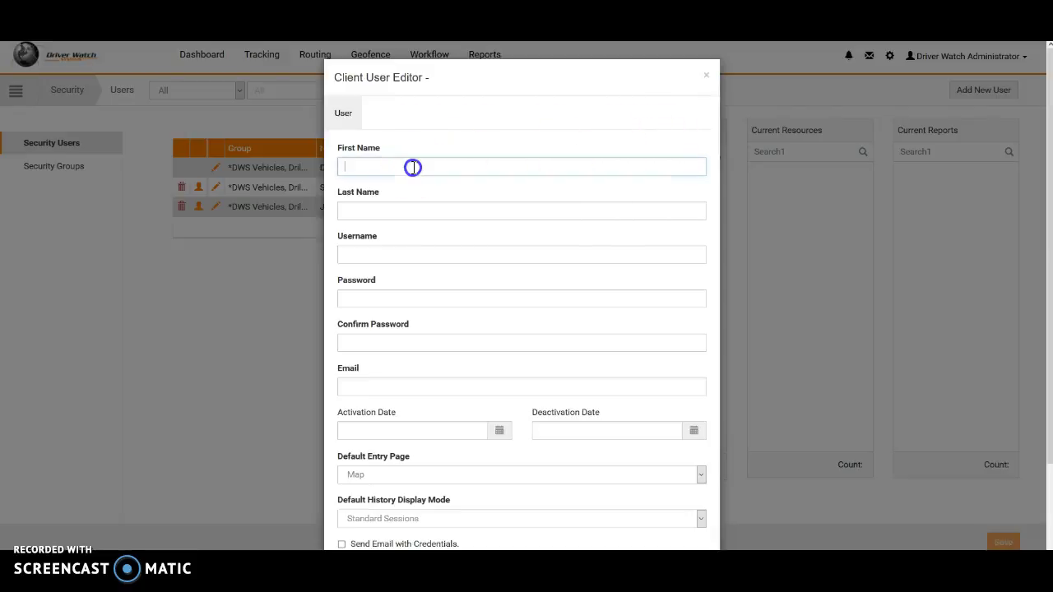
{"action": "type", "text": "Test"}
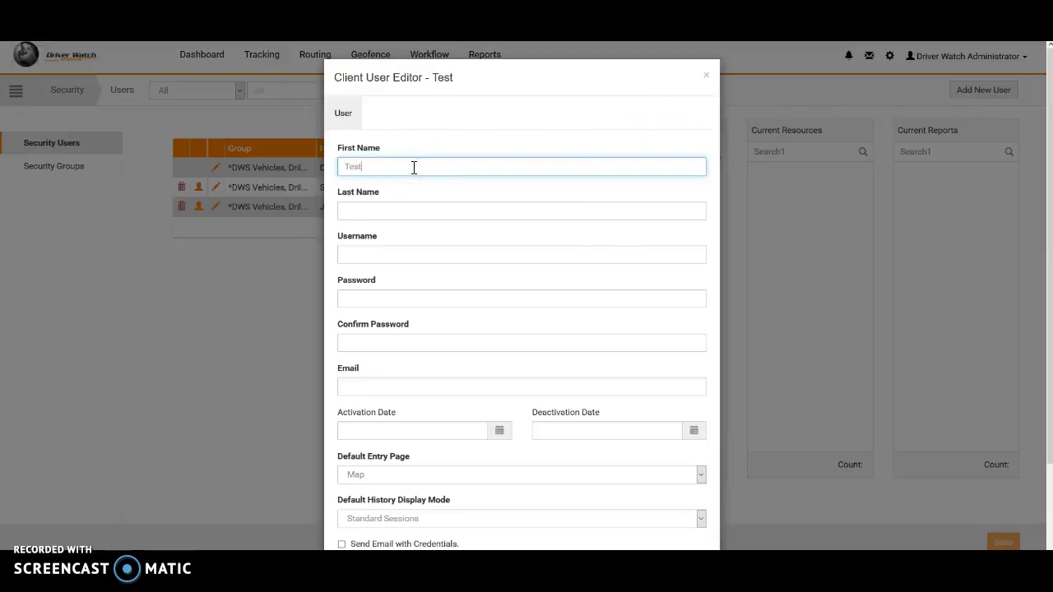
{"action": "key", "text": "Tab"}
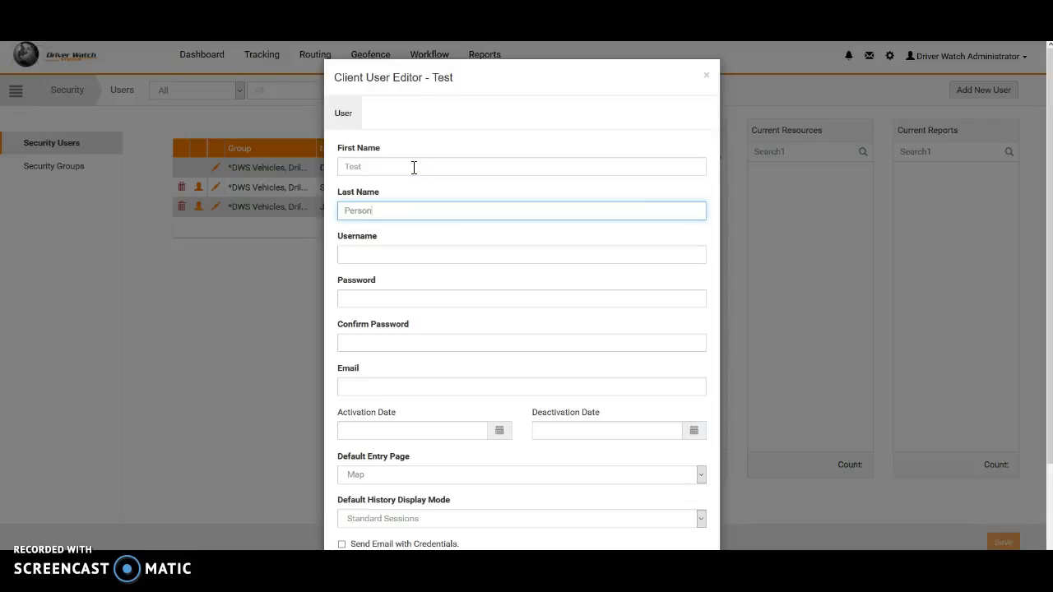
{"action": "left_click", "coordinate": [388, 257]}
{"action": "type", "text": "TestPerson"}
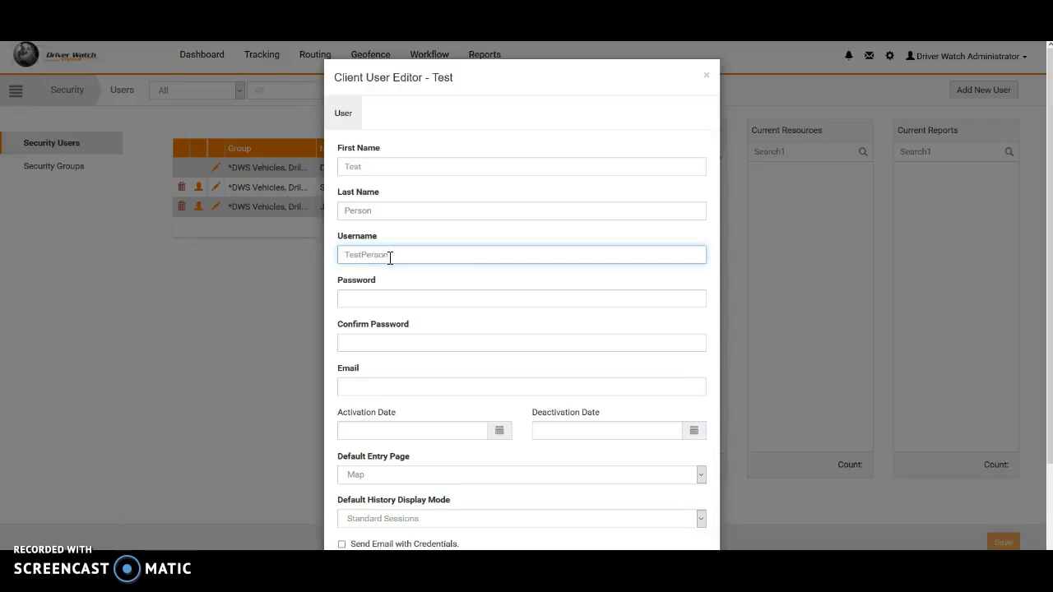
{"action": "left_click", "coordinate": [383, 303]}
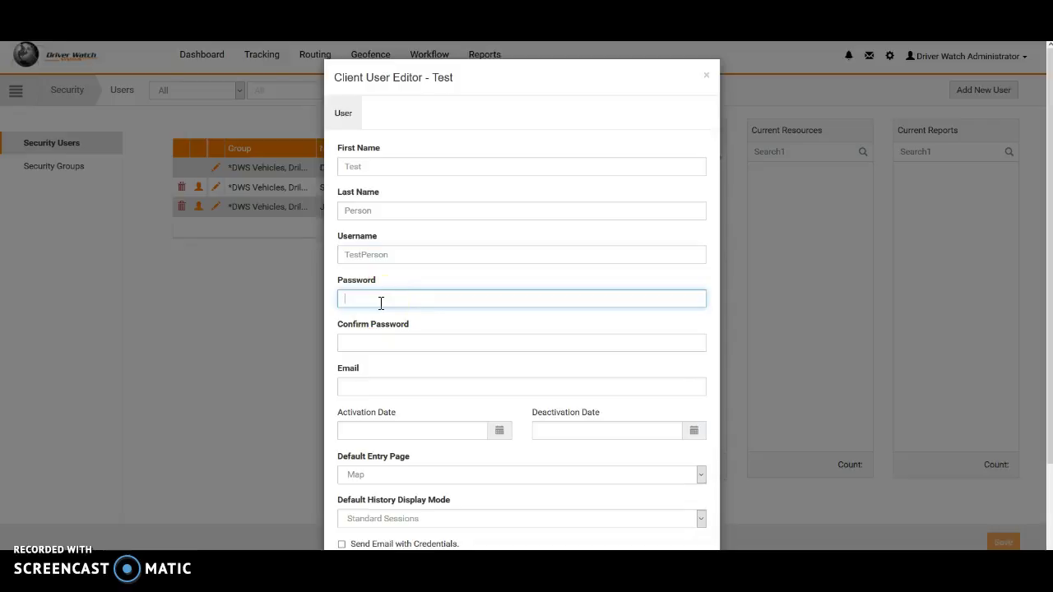
{"action": "type", "text": "•••••••"}
{"action": "key", "text": "Tab"}
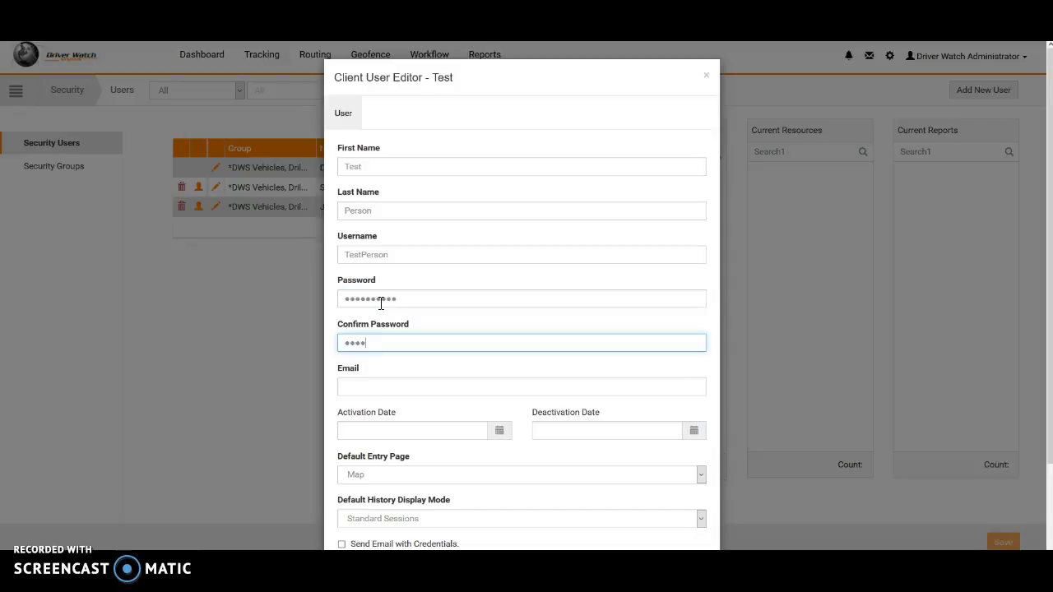
{"action": "type", "text": "••••••••••"}
{"action": "key", "text": "Tab"}
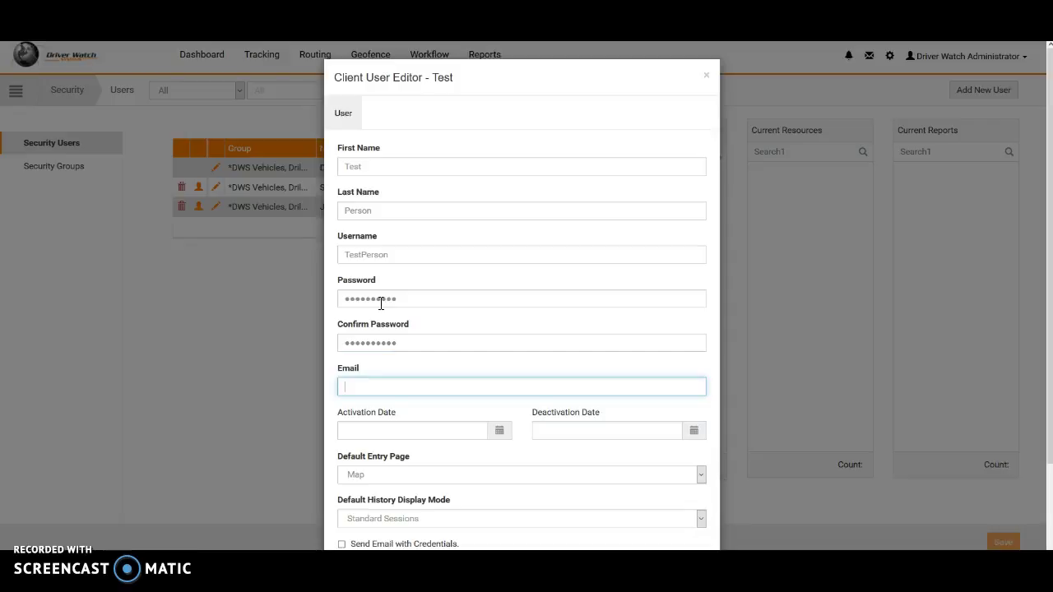
Set activation date 08/16/2016 and clear the tried 09/16/2016 deactivation date.
{"action": "left_click", "coordinate": [431, 430]}
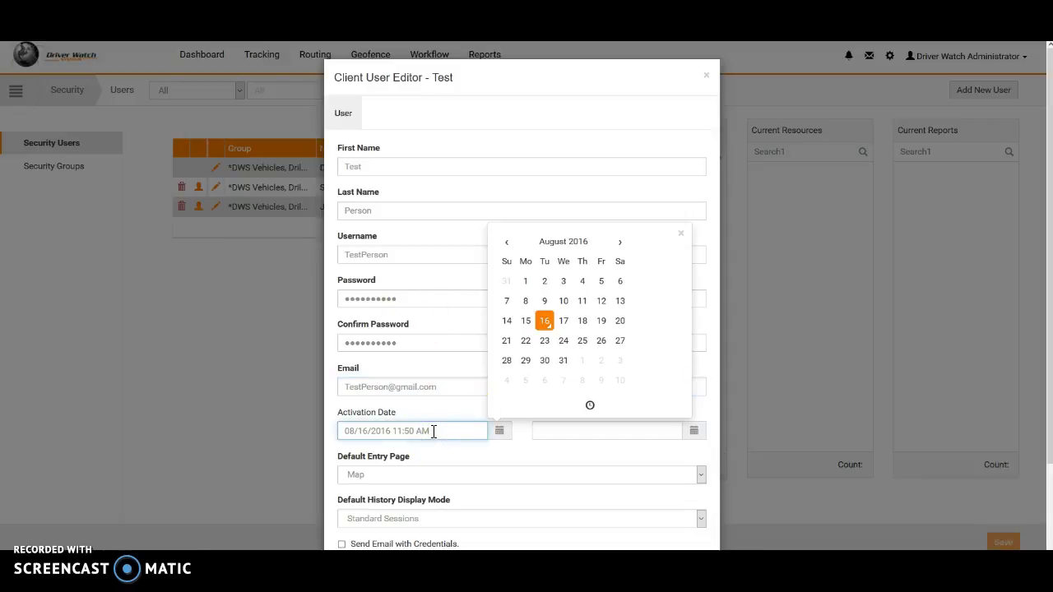
{"action": "left_click", "coordinate": [545, 321]}
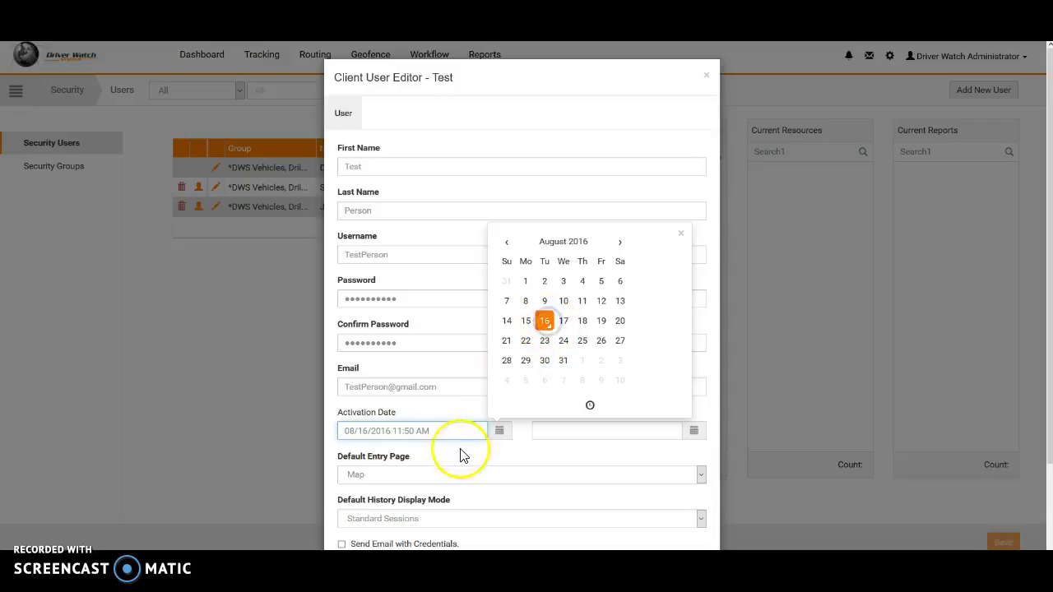
{"action": "left_click", "coordinate": [560, 430]}
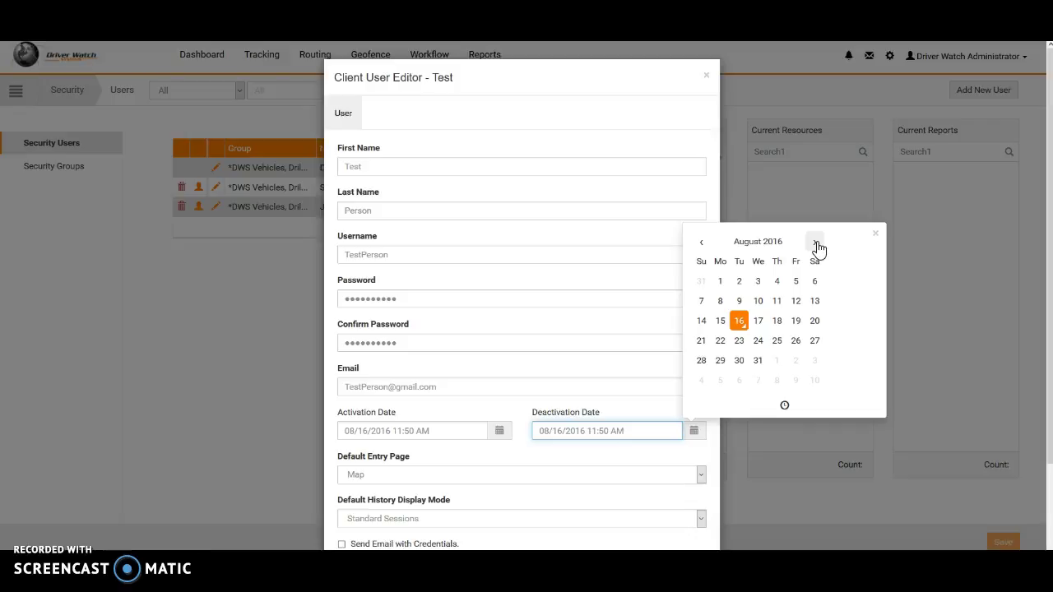
{"action": "left_click", "coordinate": [816, 244]}
{"action": "left_click", "coordinate": [797, 325]}
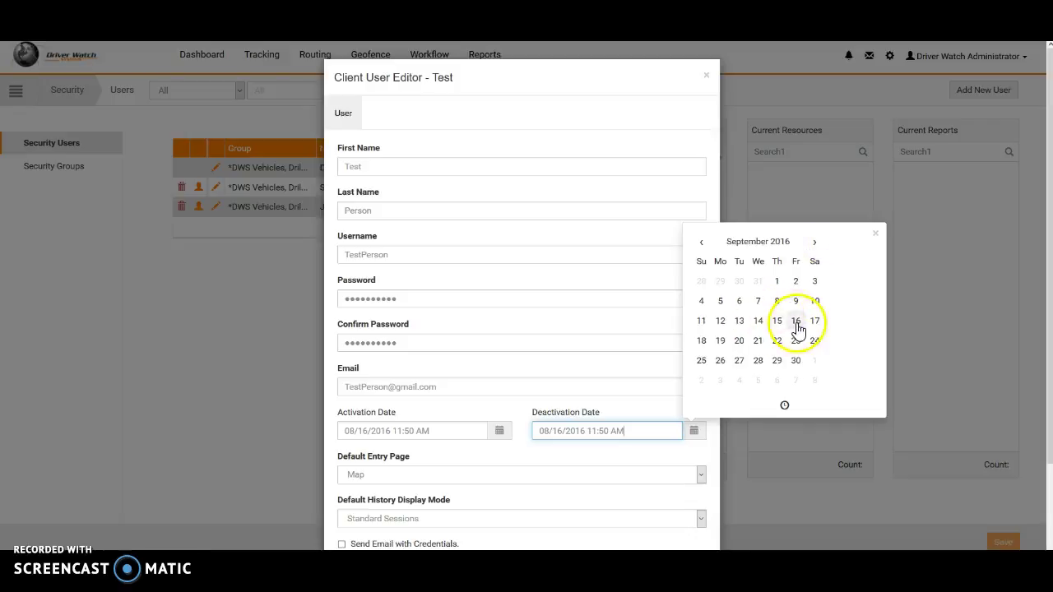
{"action": "left_click", "coordinate": [608, 452]}
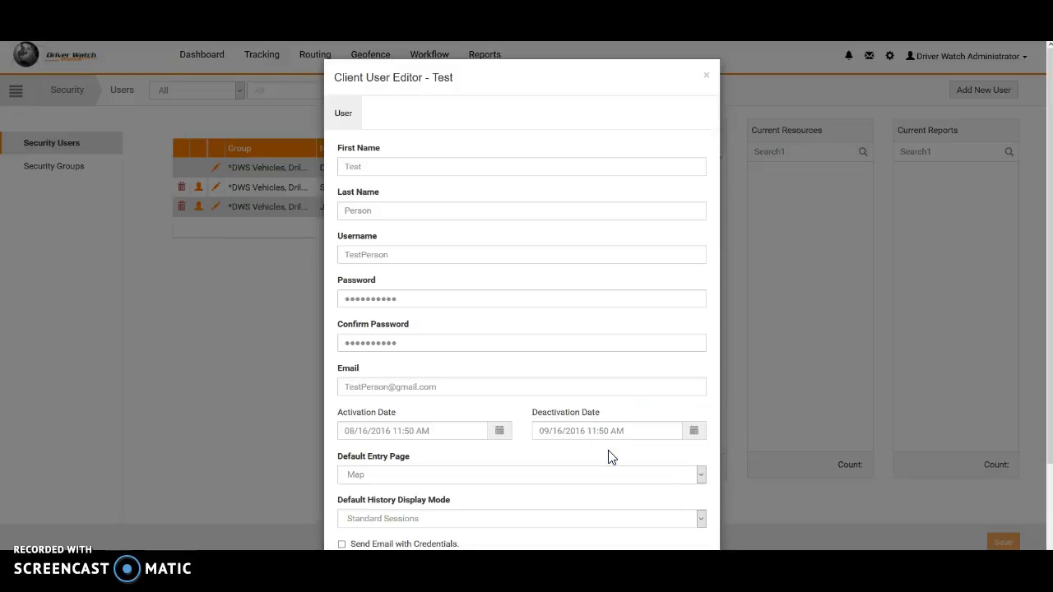
{"action": "left_click", "coordinate": [641, 432]}
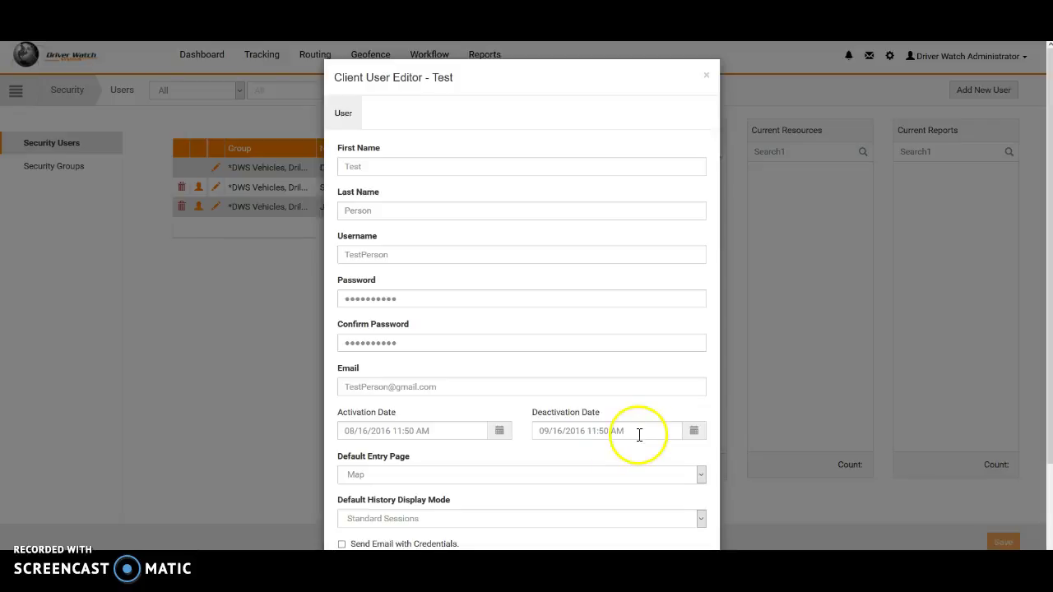
{"action": "left_click", "coordinate": [696, 432]}
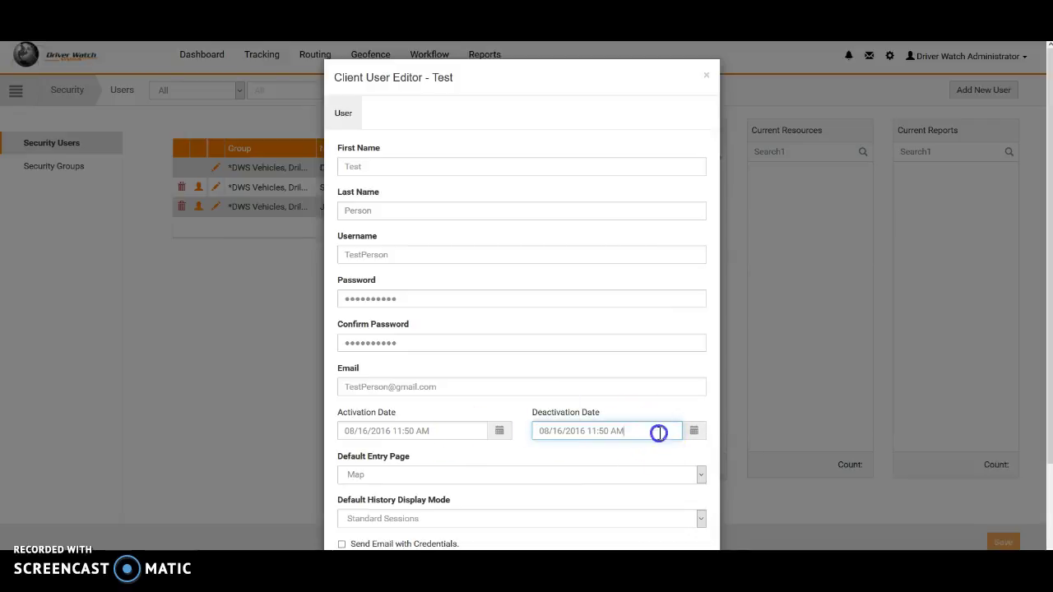
{"action": "left_click_drag", "start_coordinate": [658, 433], "coordinate": [482, 431]}
{"action": "key", "text": "BackSpace"}
Set Dashboard as the entry page, enable credential e-mail, and save the new user.
{"action": "scroll", "coordinate": [476, 444], "scroll_direction": "down", "scroll_amount": 3}
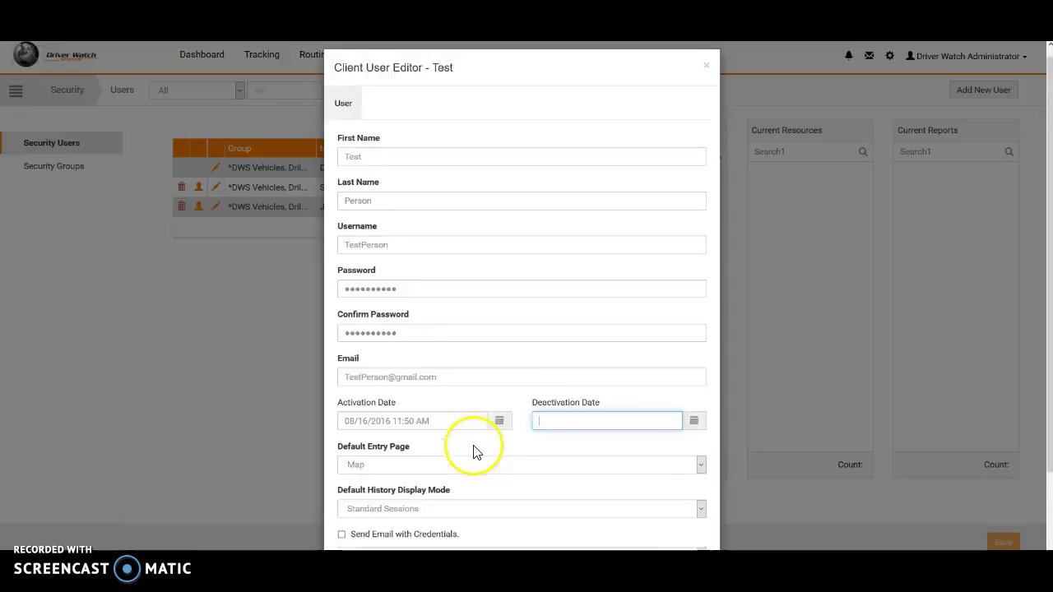
{"action": "left_click", "coordinate": [384, 374]}
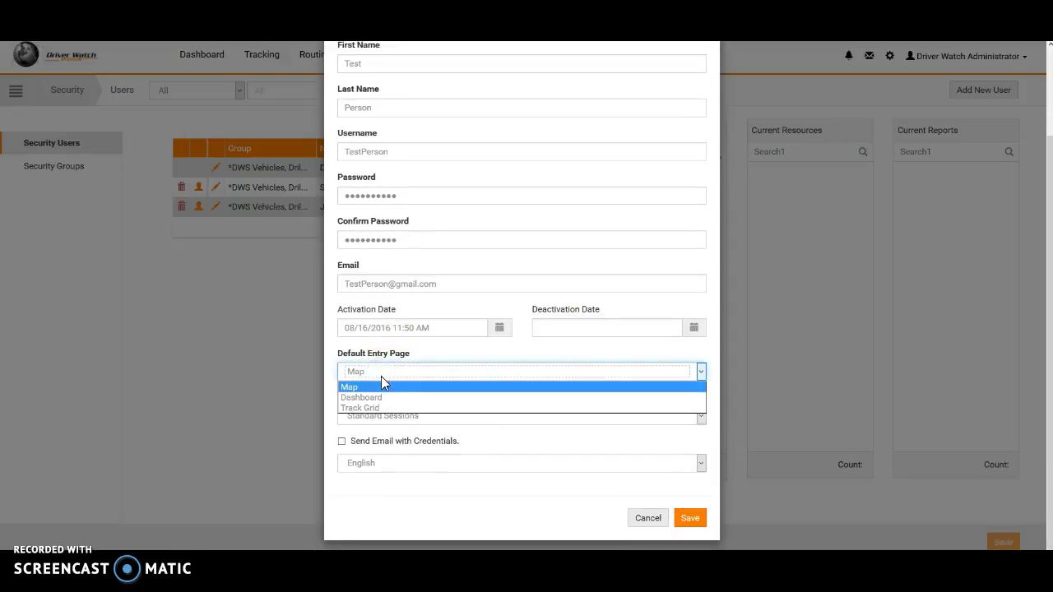
{"action": "left_click", "coordinate": [375, 399]}
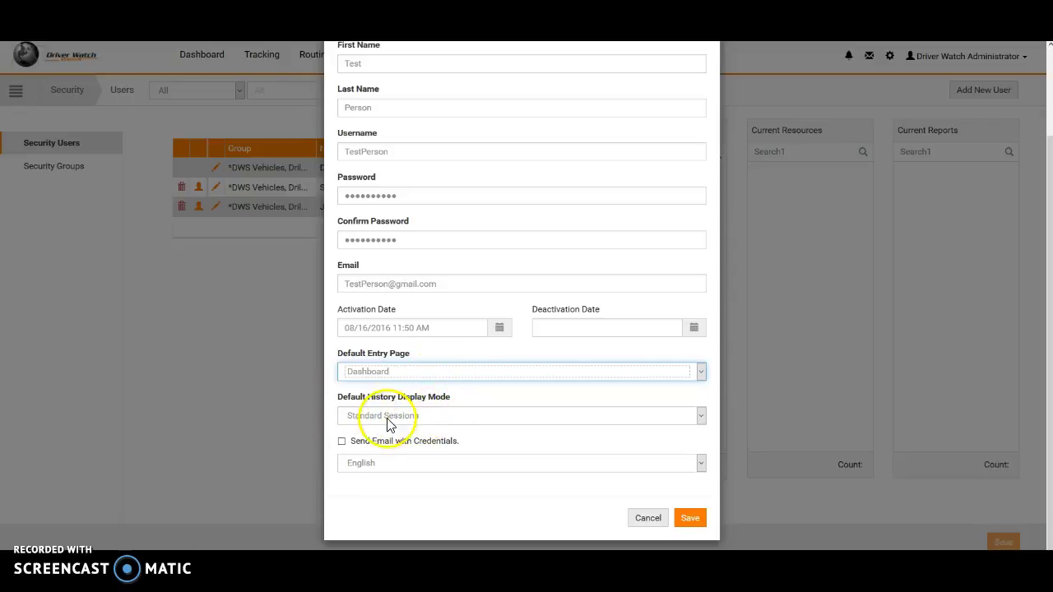
{"action": "left_click", "coordinate": [342, 444]}
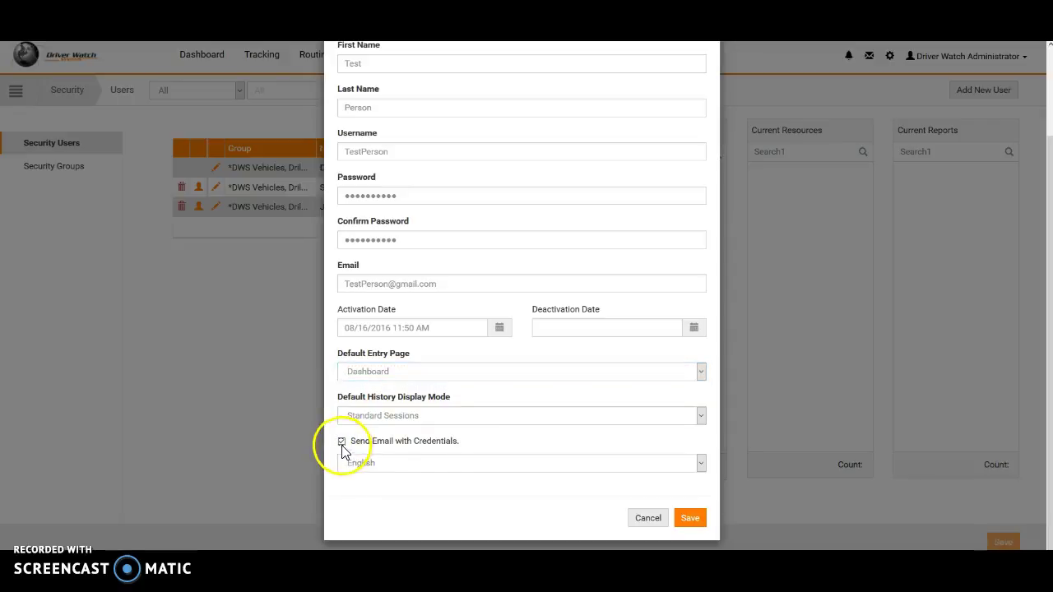
{"action": "left_click", "coordinate": [691, 519]}
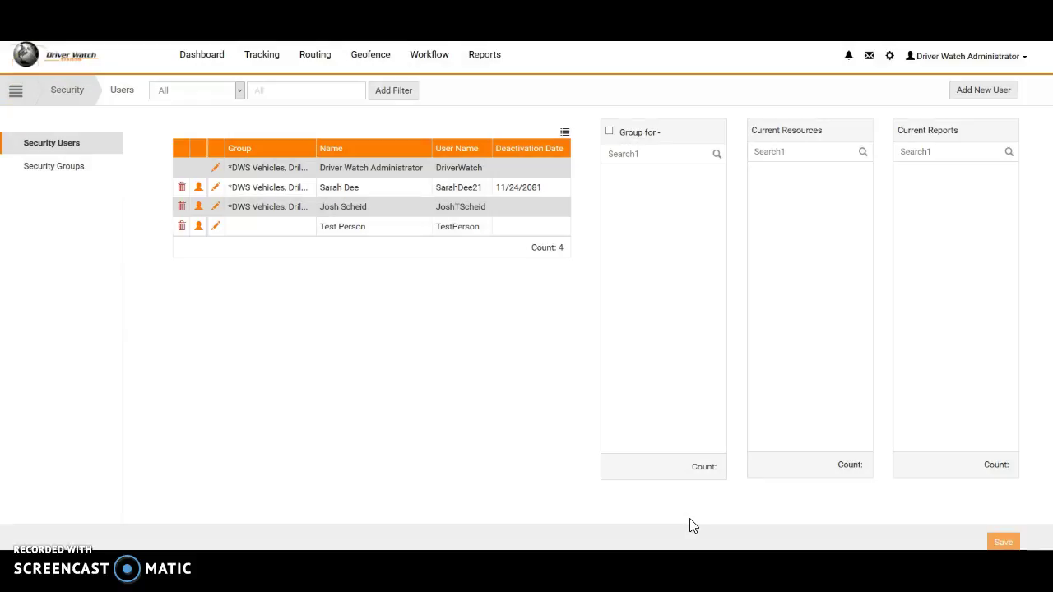
{"action": "left_click", "coordinate": [270, 230]}
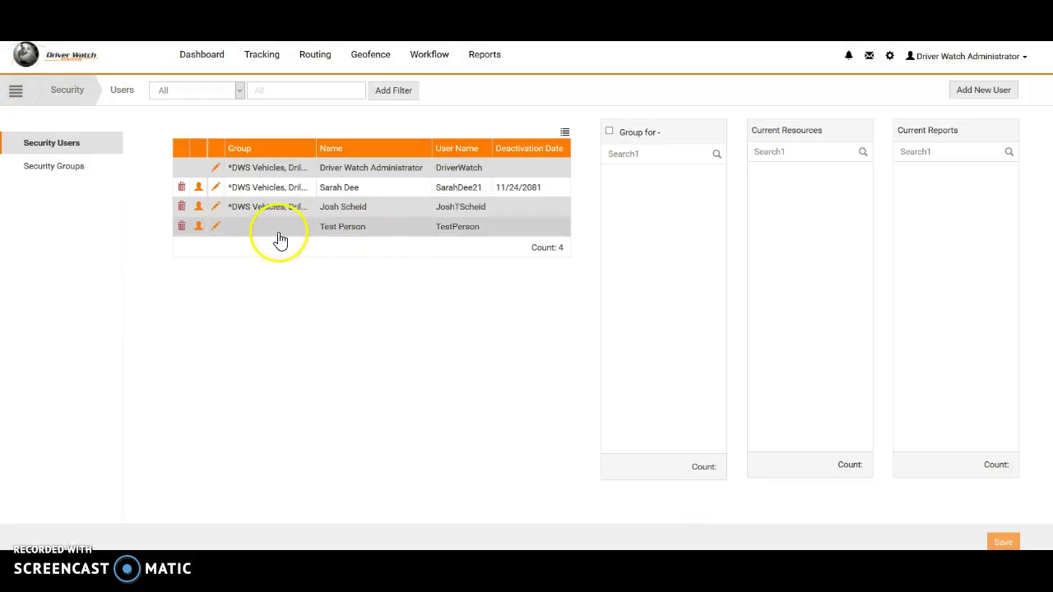
Put the test user in both POWER USER and USER groups and save.
{"action": "left_click", "coordinate": [386, 233]}
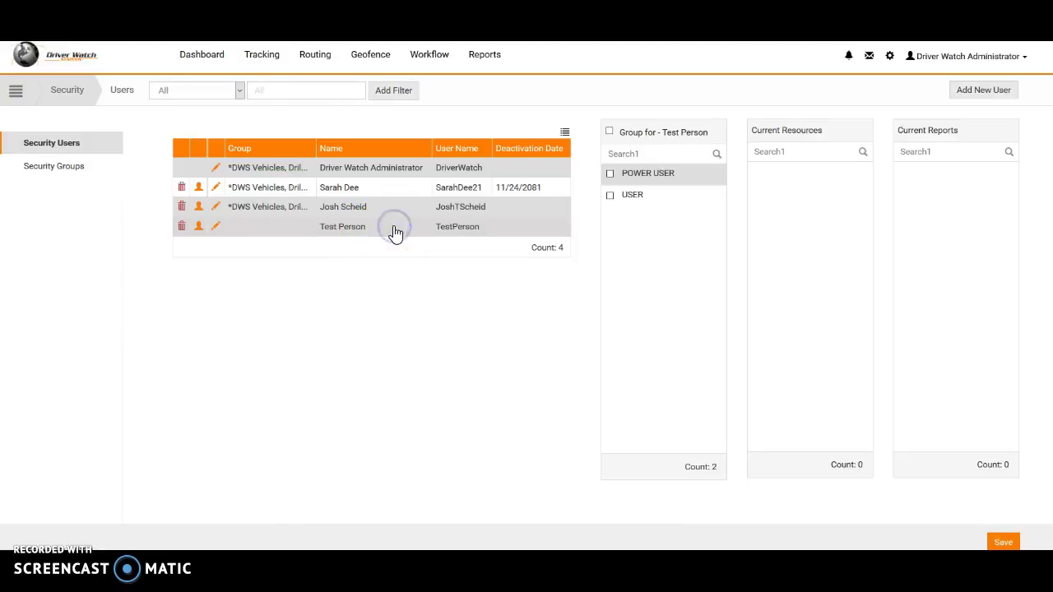
{"action": "left_click", "coordinate": [340, 233]}
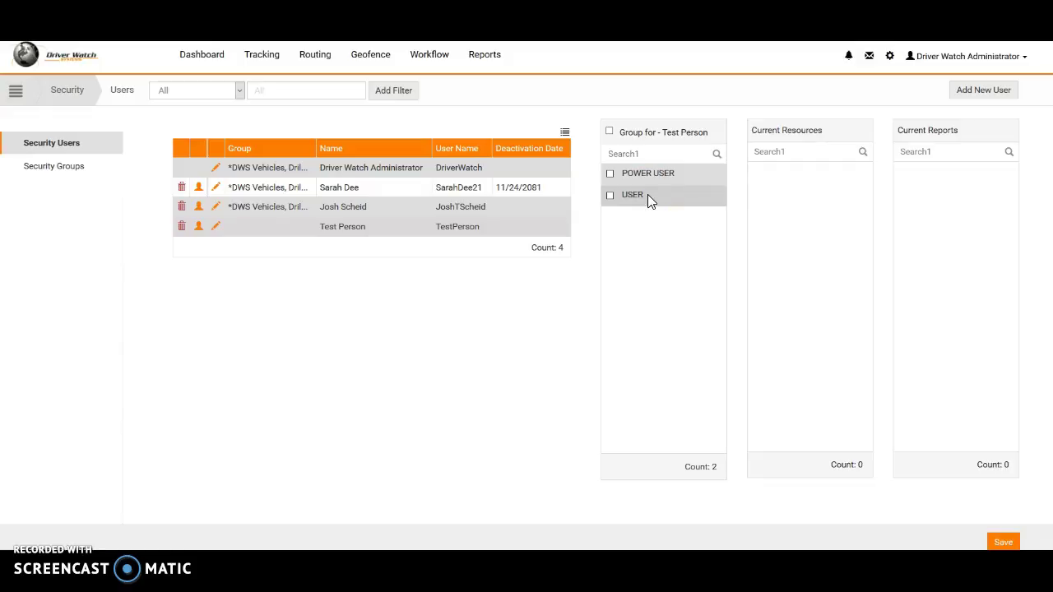
{"action": "left_click", "coordinate": [610, 174]}
{"action": "left_click", "coordinate": [609, 132]}
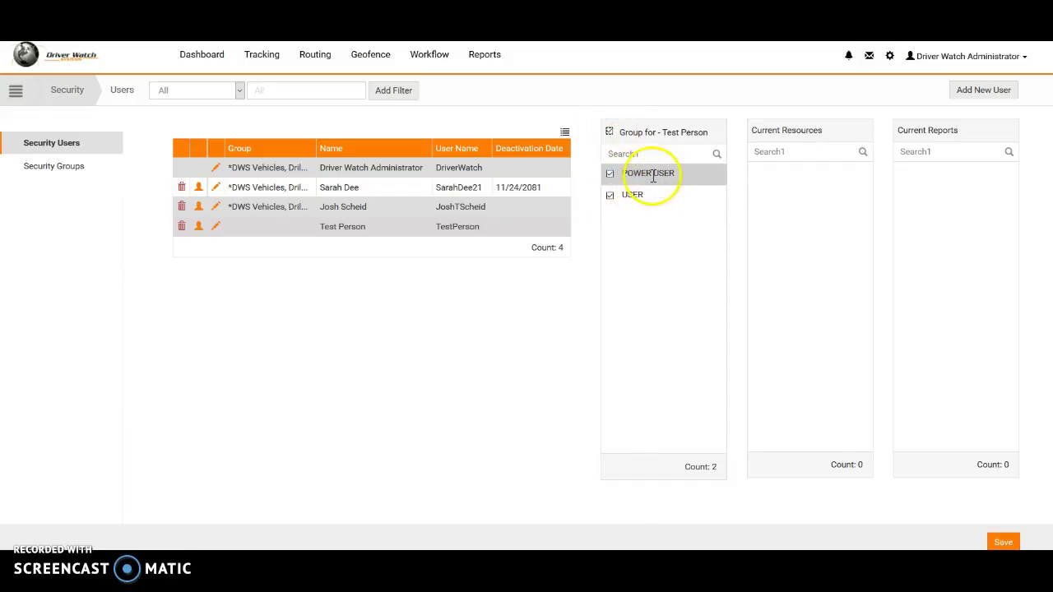
{"action": "left_click", "coordinate": [1004, 542]}
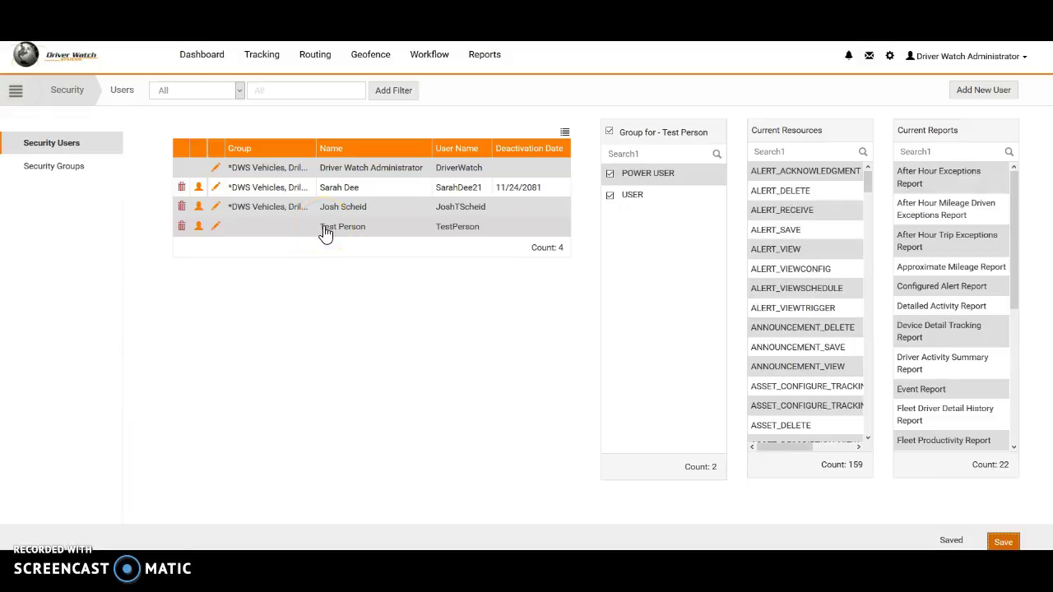
Open Security Tools > Manage User Group Access and load the test user's groups.
{"action": "left_click", "coordinate": [17, 93]}
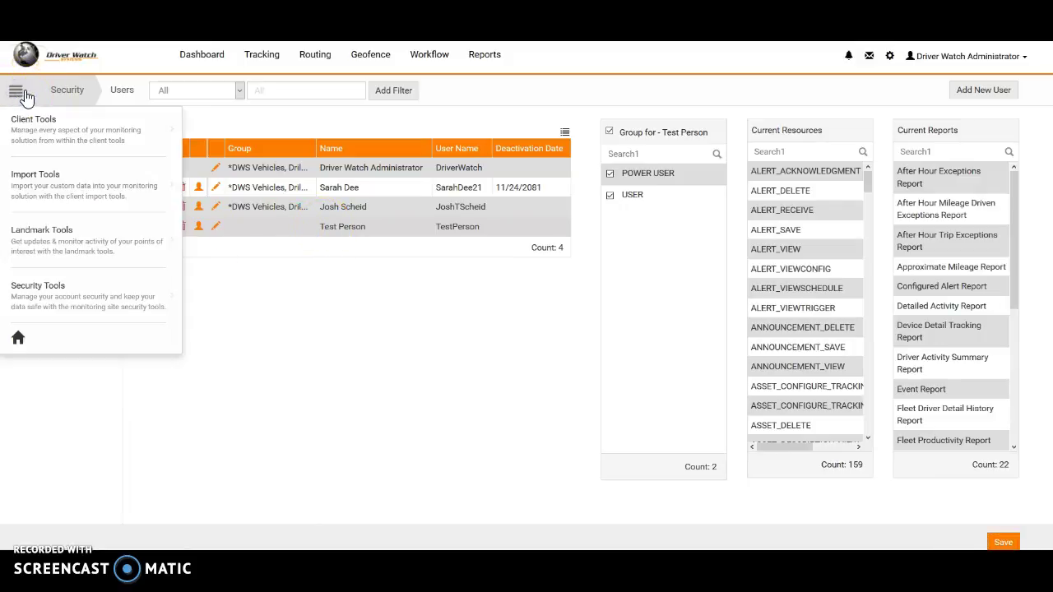
{"action": "left_click", "coordinate": [47, 261]}
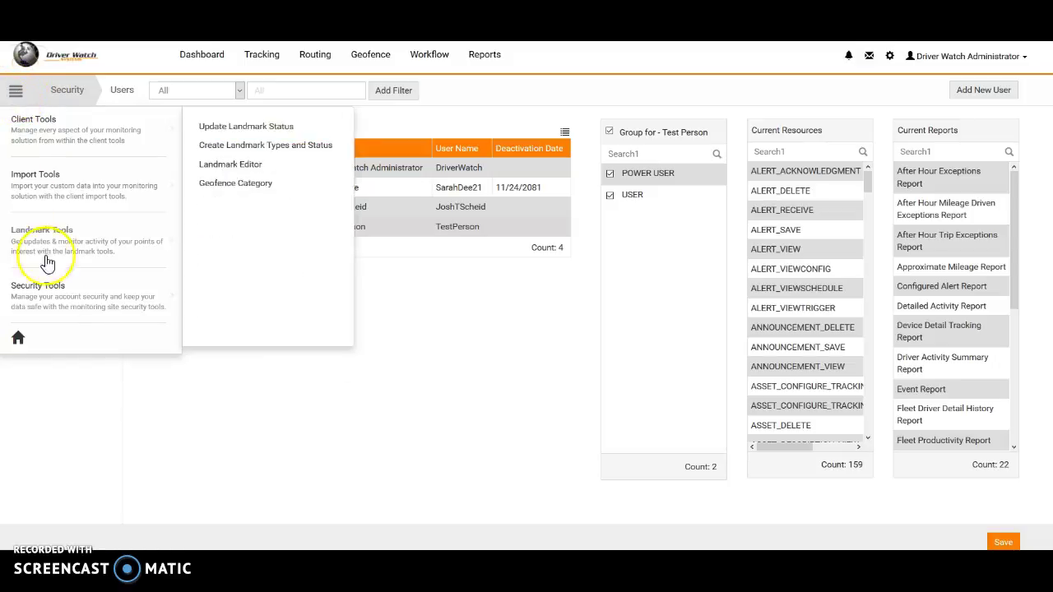
{"action": "left_click", "coordinate": [63, 306]}
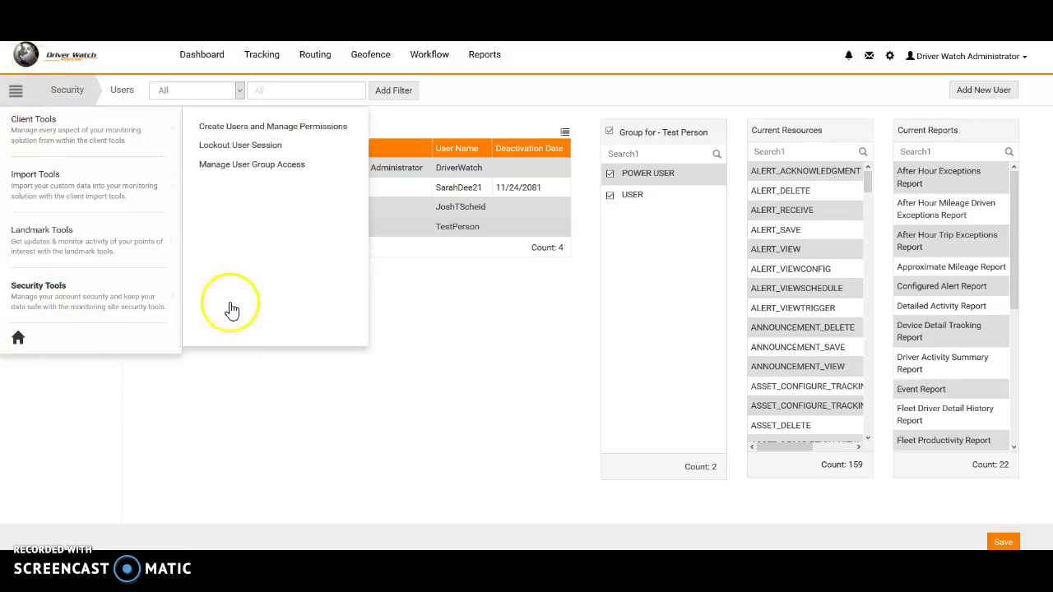
{"action": "left_click", "coordinate": [274, 167]}
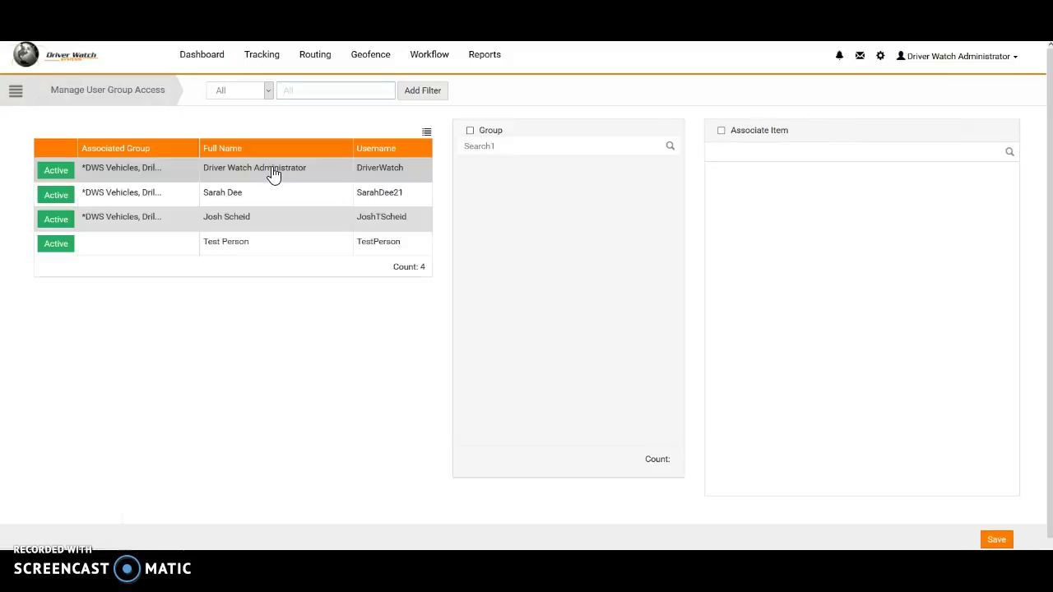
{"action": "left_click", "coordinate": [272, 244]}
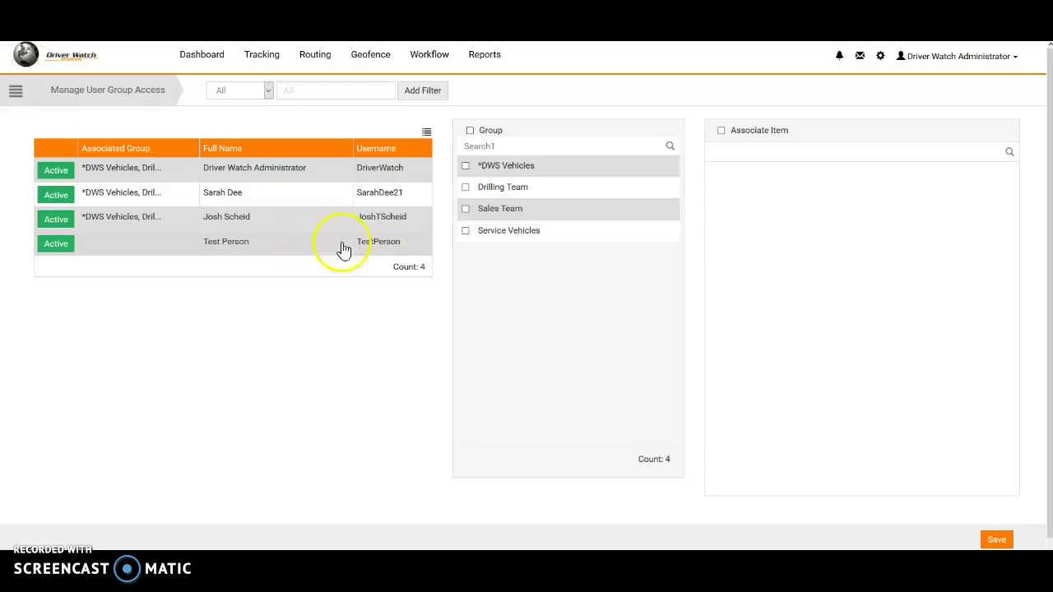
Select all vehicle groups for the test user except Sales Team.
{"action": "left_click", "coordinate": [260, 244]}
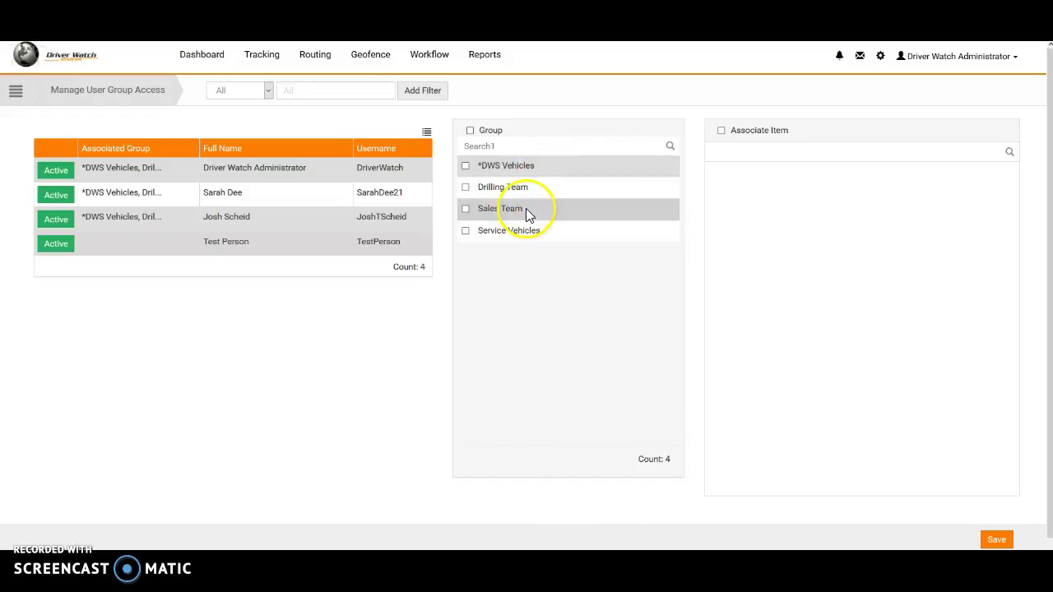
{"action": "left_click", "coordinate": [466, 167]}
{"action": "left_click", "coordinate": [466, 169]}
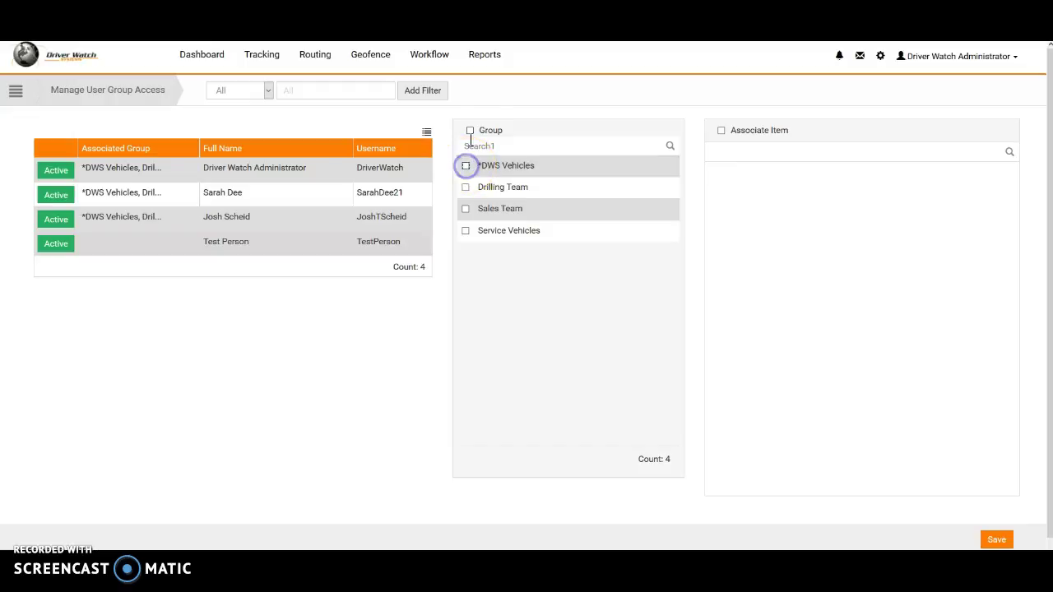
{"action": "left_click", "coordinate": [470, 131]}
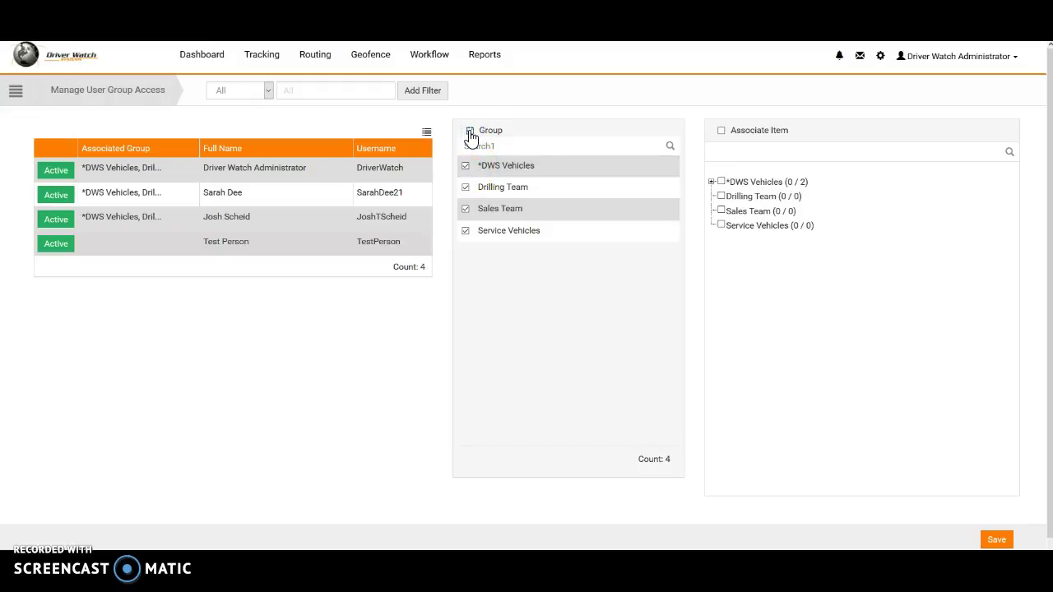
{"action": "left_click", "coordinate": [466, 211]}
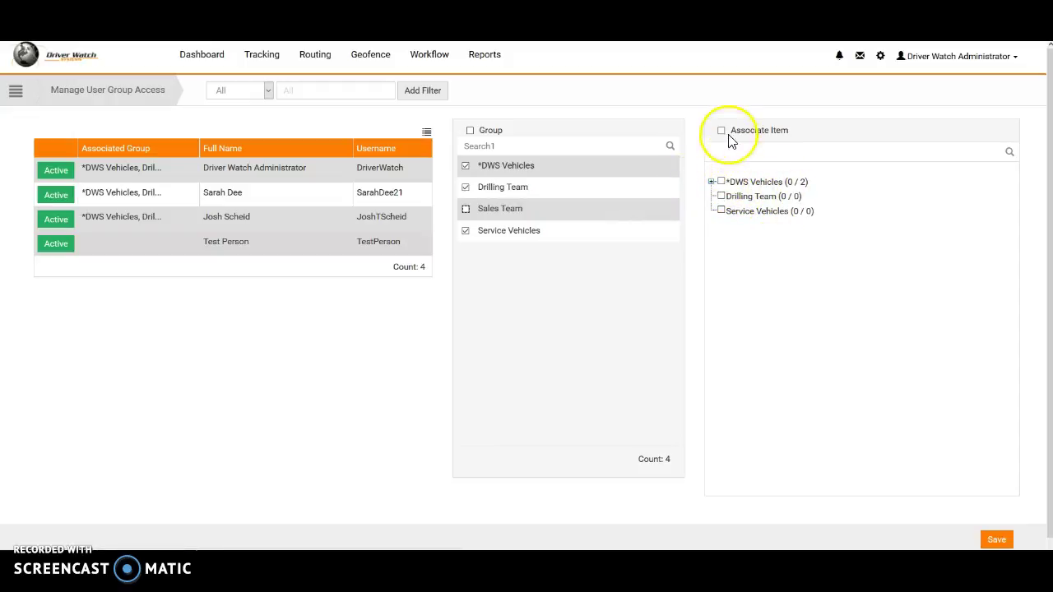
Allow vehicle DWS Demo 1 under *DWS Vehicles and include Drilling Team and Service Vehicles items.
{"action": "left_click", "coordinate": [712, 182]}
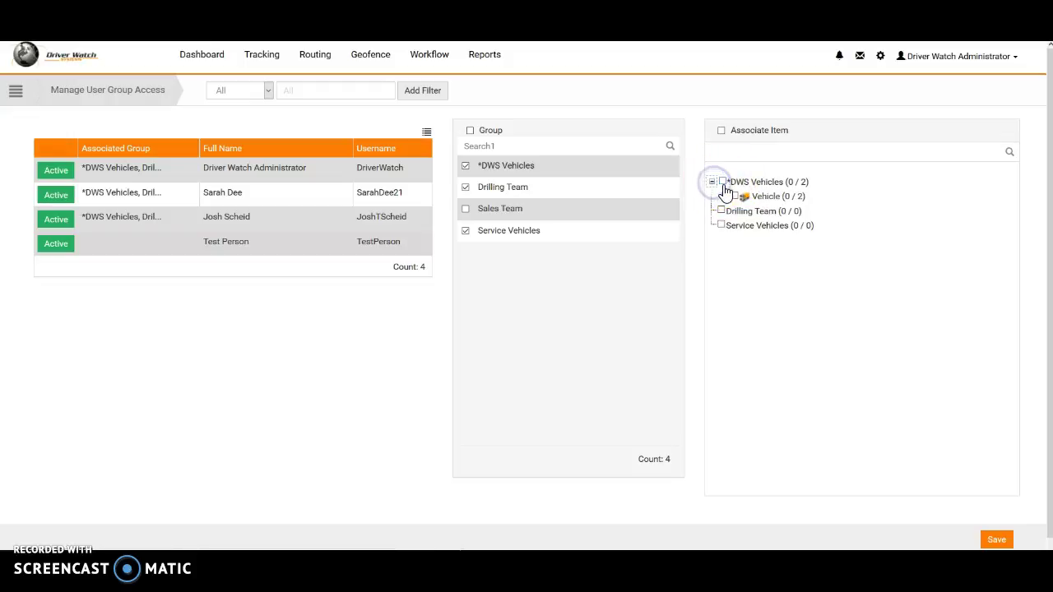
{"action": "left_click", "coordinate": [725, 196]}
{"action": "left_click", "coordinate": [747, 212]}
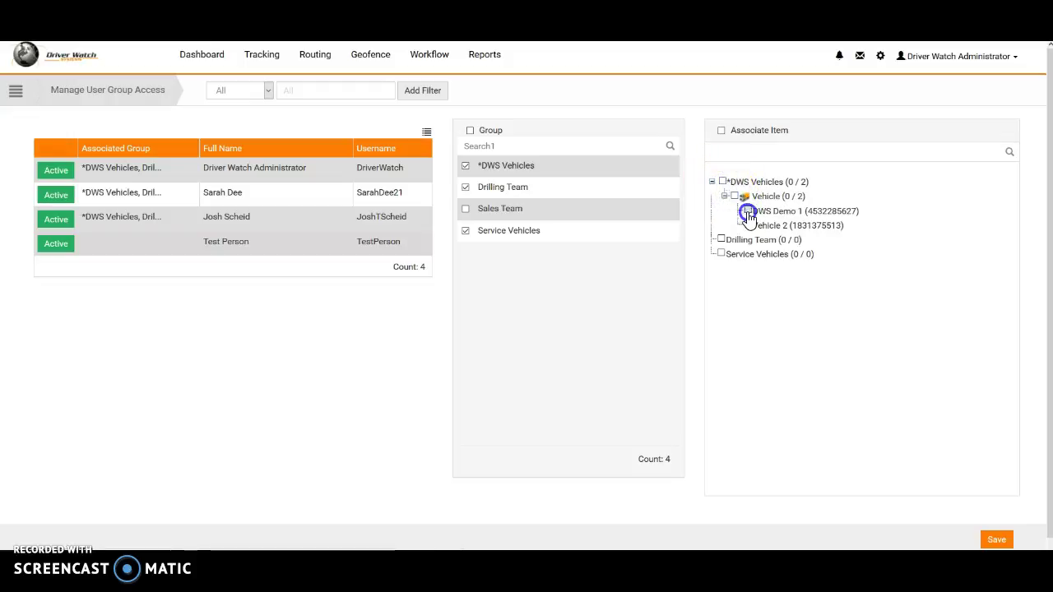
{"action": "left_click", "coordinate": [720, 254]}
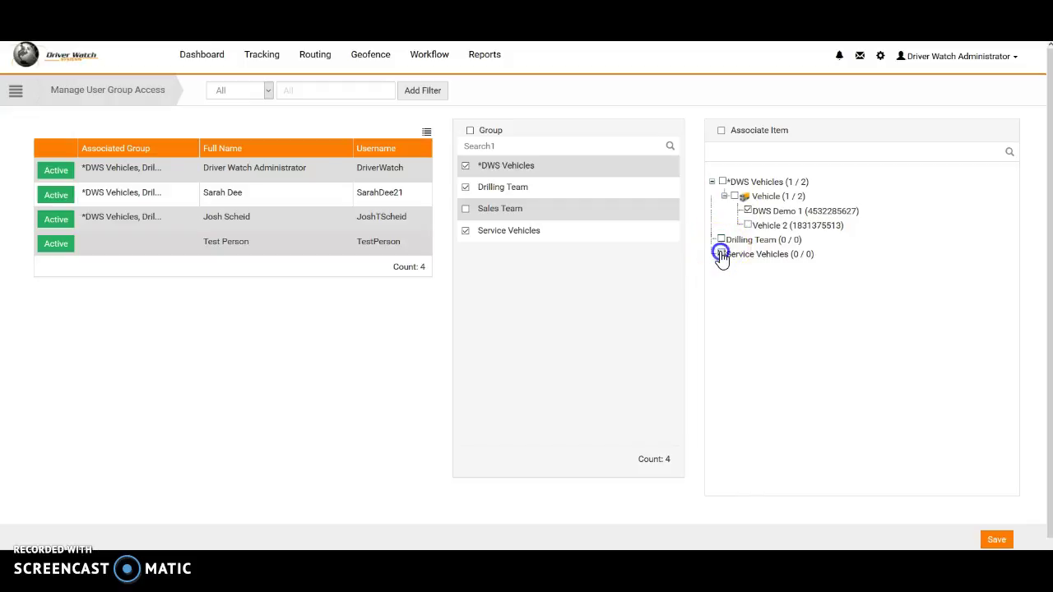
{"action": "left_click", "coordinate": [722, 240]}
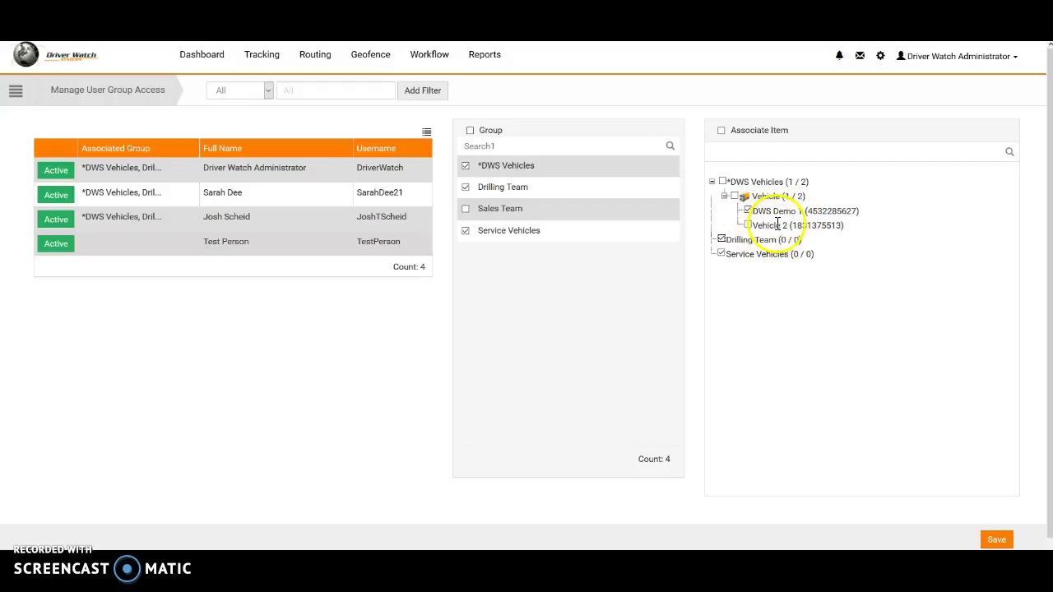
Save the access, then recheck that *DWS Vehicles > Vehicle still allows DWS Demo 1.
{"action": "left_click", "coordinate": [997, 540]}
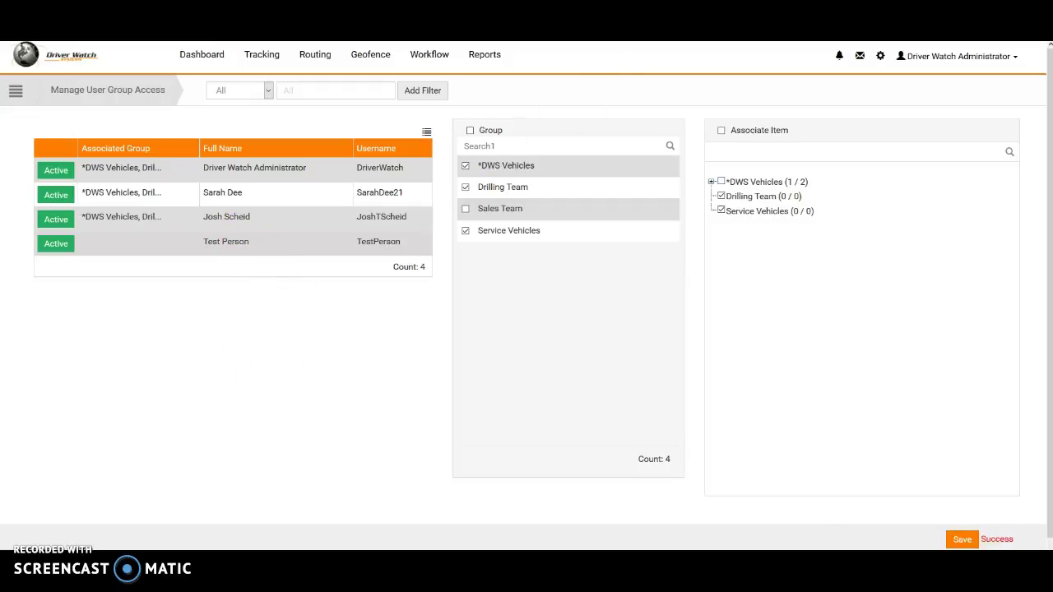
{"action": "left_click", "coordinate": [132, 249]}
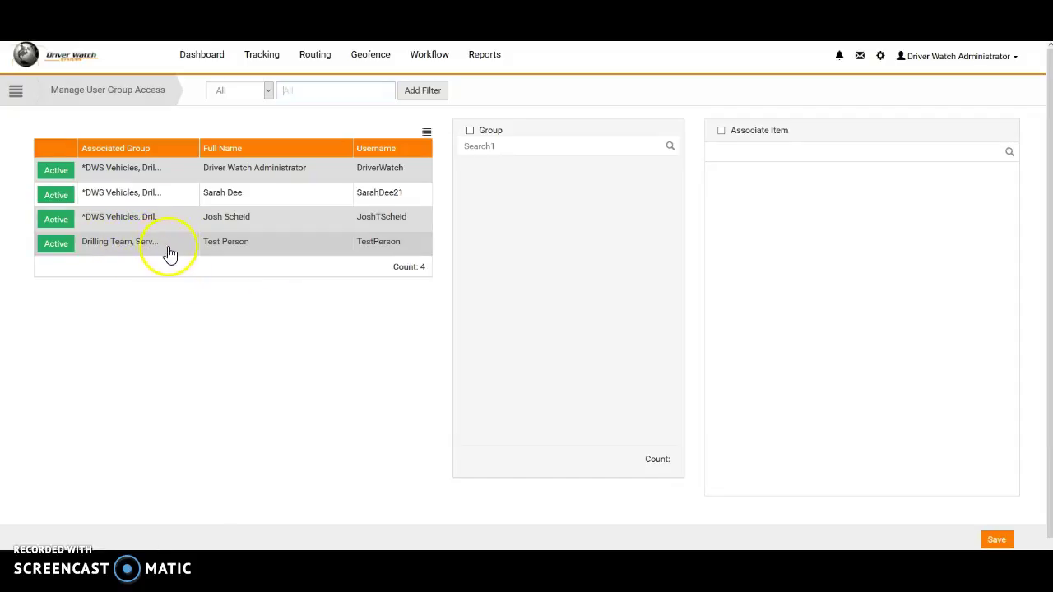
{"action": "left_click", "coordinate": [202, 250]}
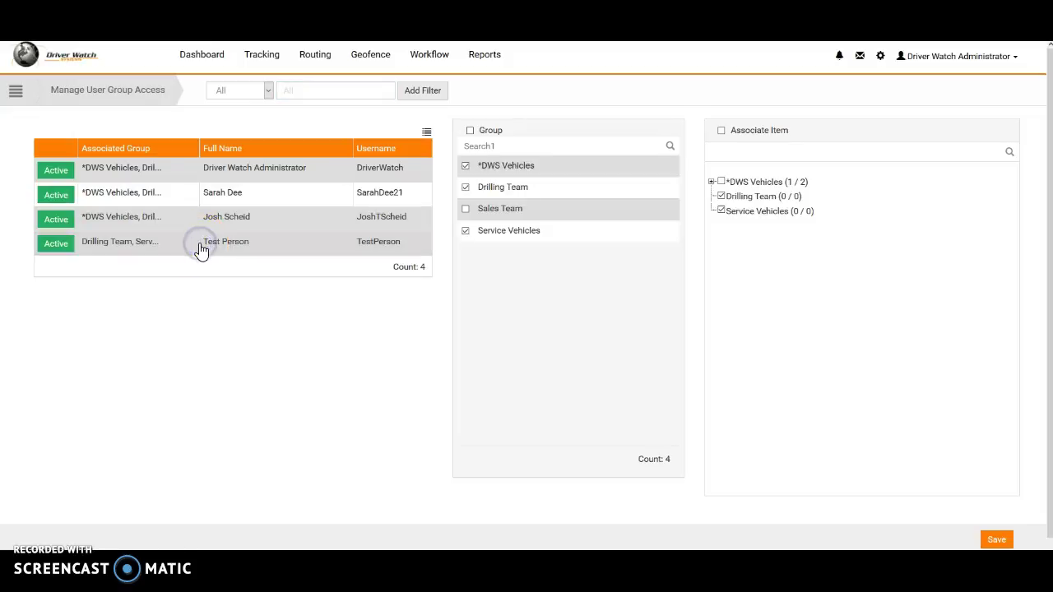
{"action": "left_click", "coordinate": [711, 182]}
{"action": "left_click", "coordinate": [723, 197]}
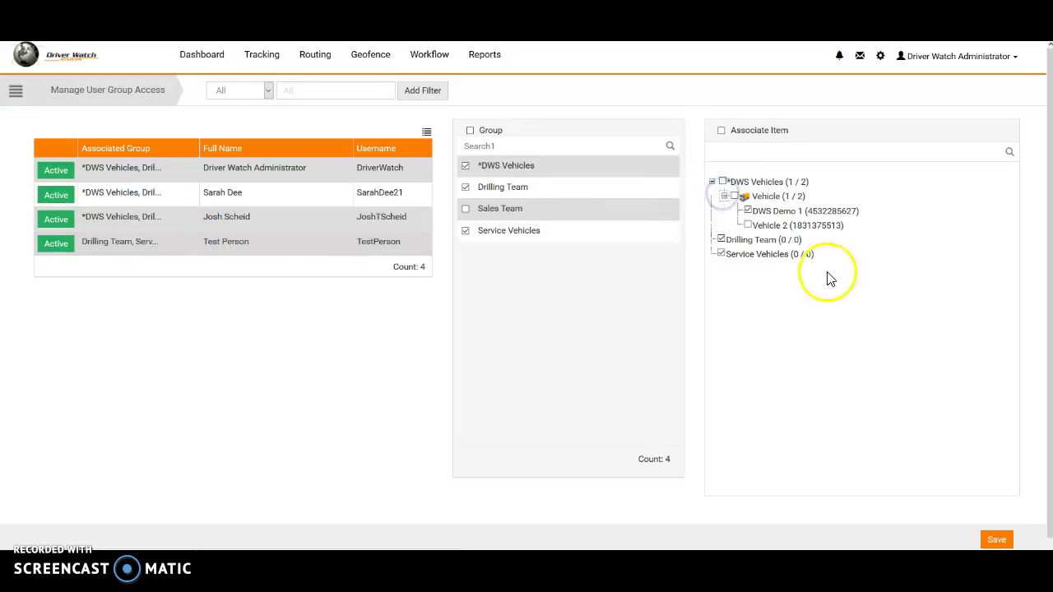
Go to Security Tools > Lockout User Session from the side menu.
{"action": "left_click", "coordinate": [16, 92]}
{"action": "left_click", "coordinate": [48, 122]}
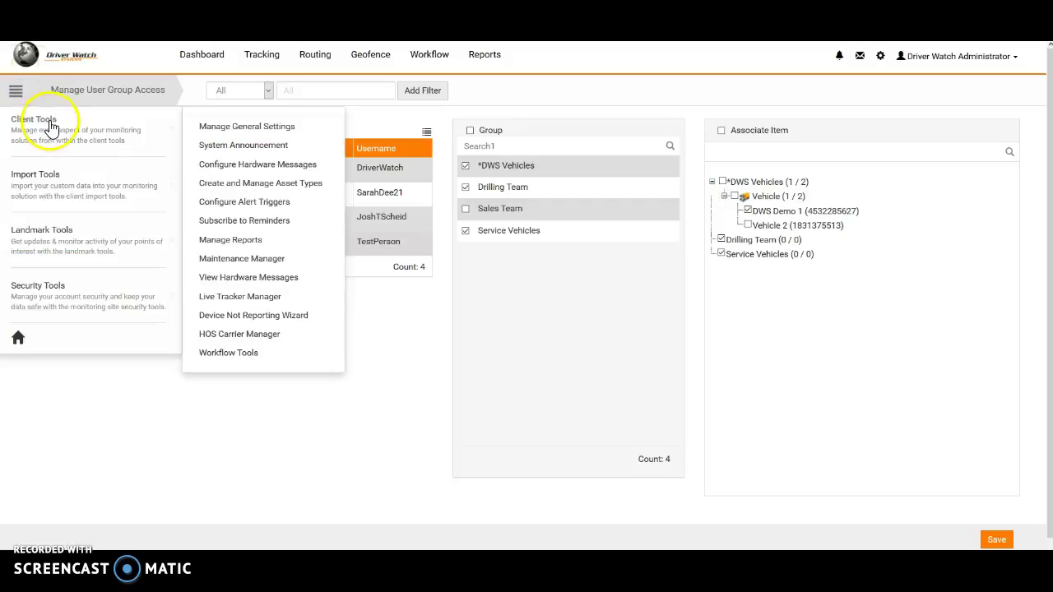
{"action": "left_click", "coordinate": [82, 303]}
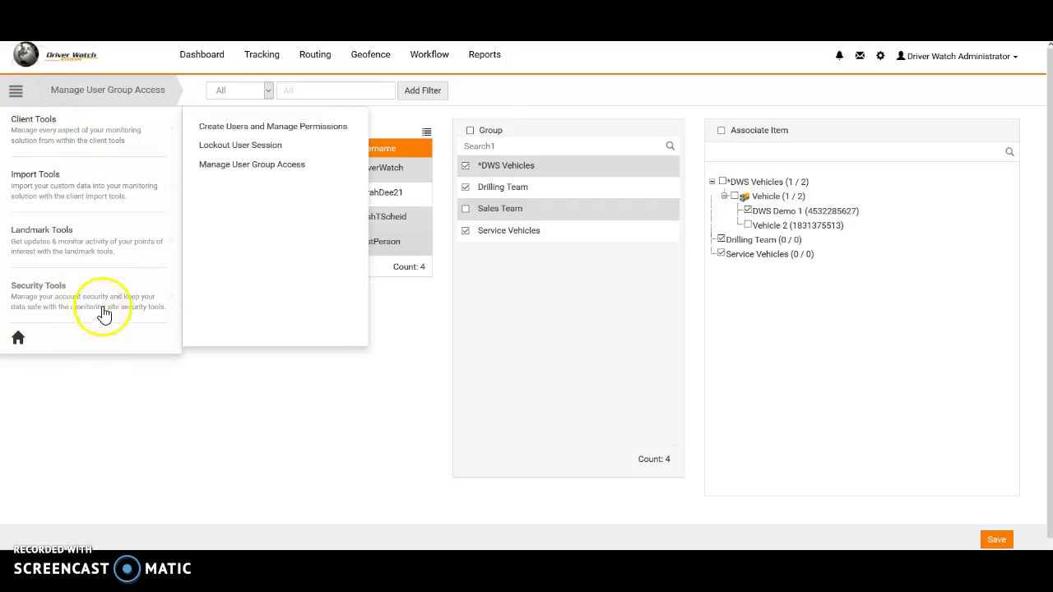
{"action": "left_click", "coordinate": [255, 146]}
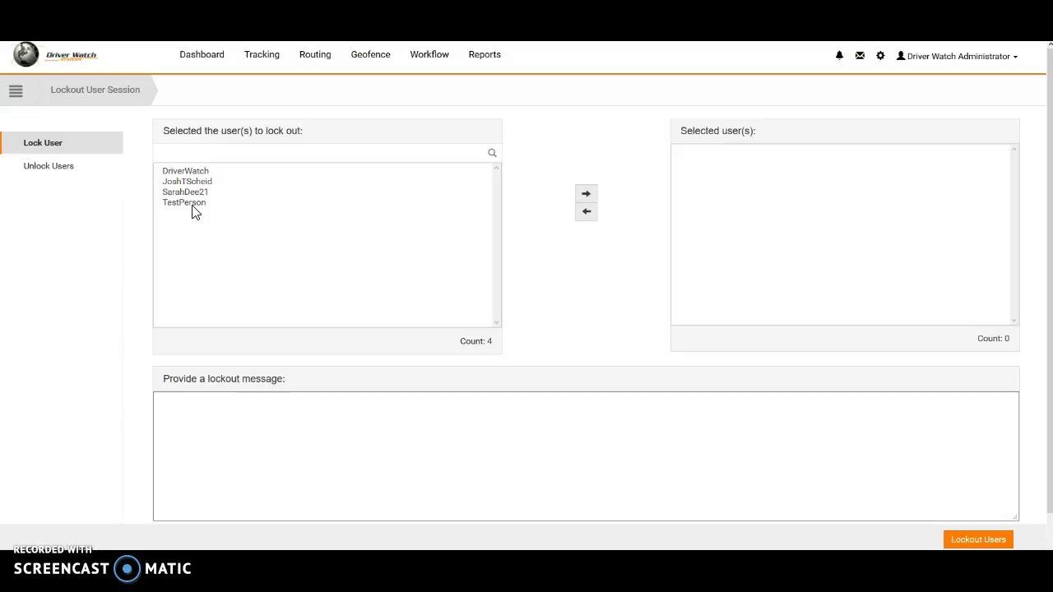
Move TestPerson into the lockout selection, then back to available users, leaving none queued.
{"action": "left_click", "coordinate": [192, 204]}
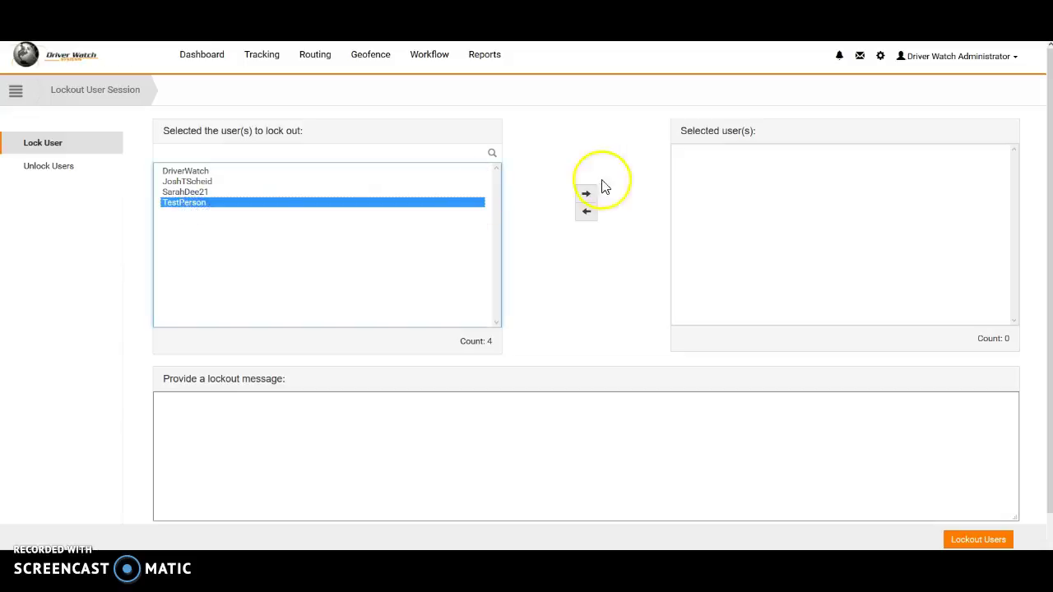
{"action": "left_click", "coordinate": [586, 194]}
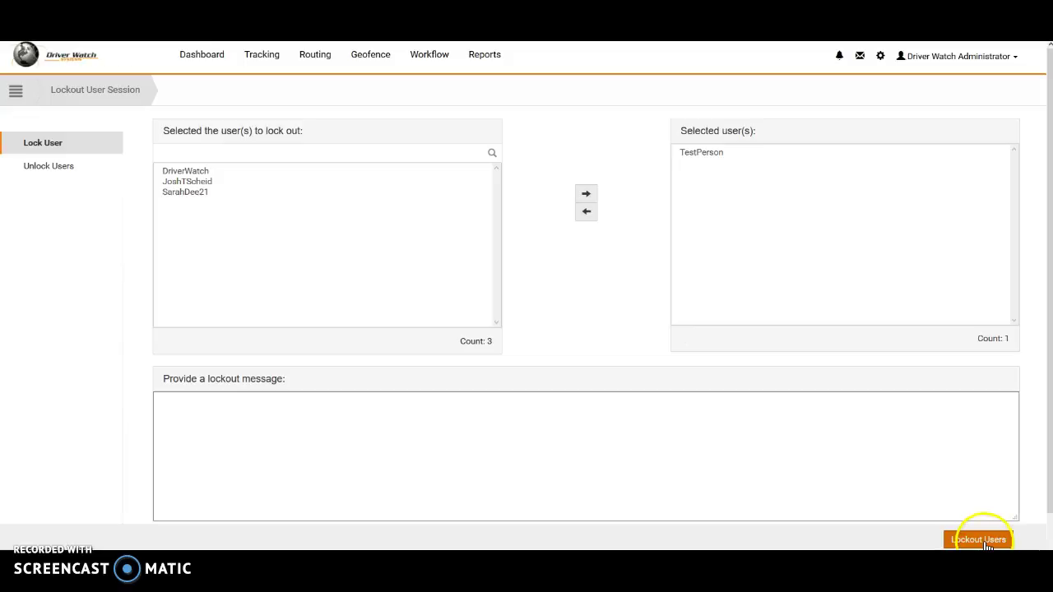
{"action": "left_click", "coordinate": [690, 154]}
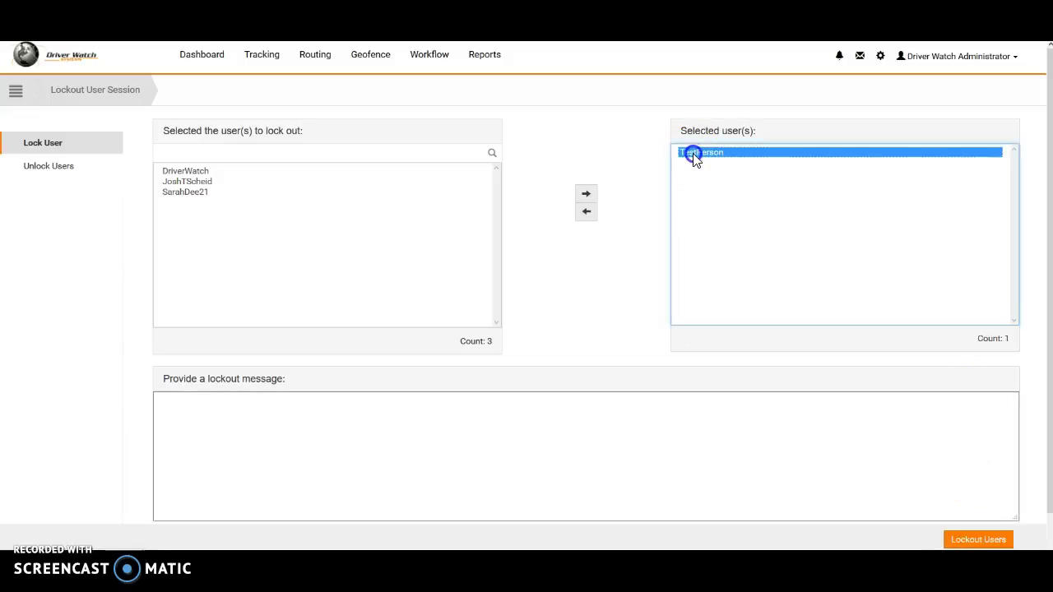
{"action": "left_click", "coordinate": [587, 214]}
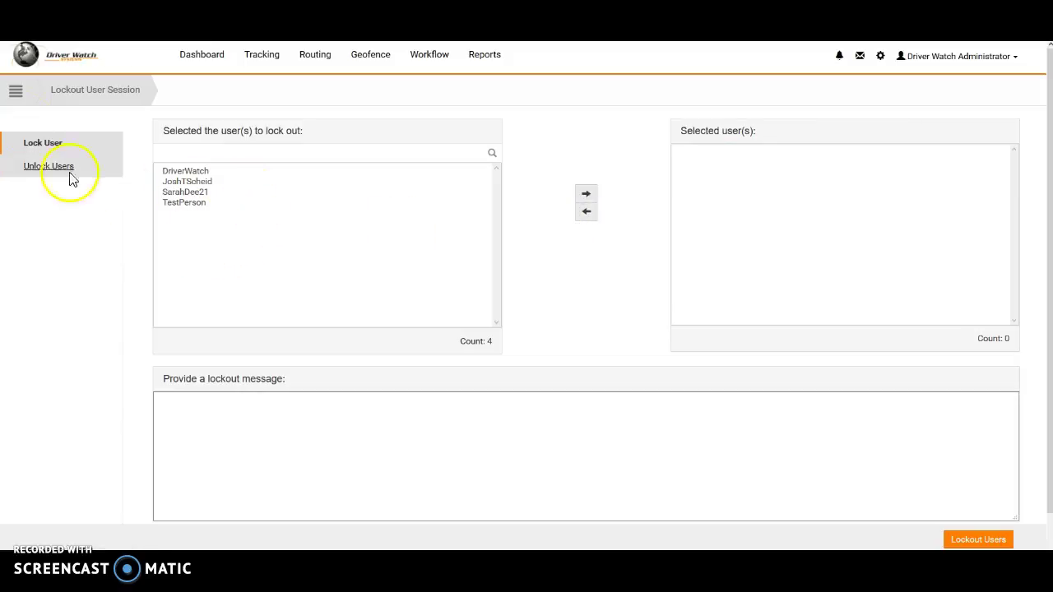
Open Security Tools > Create Users and Manage Permissions and view Test Person's groups and permissions.
{"action": "left_click", "coordinate": [15, 97]}
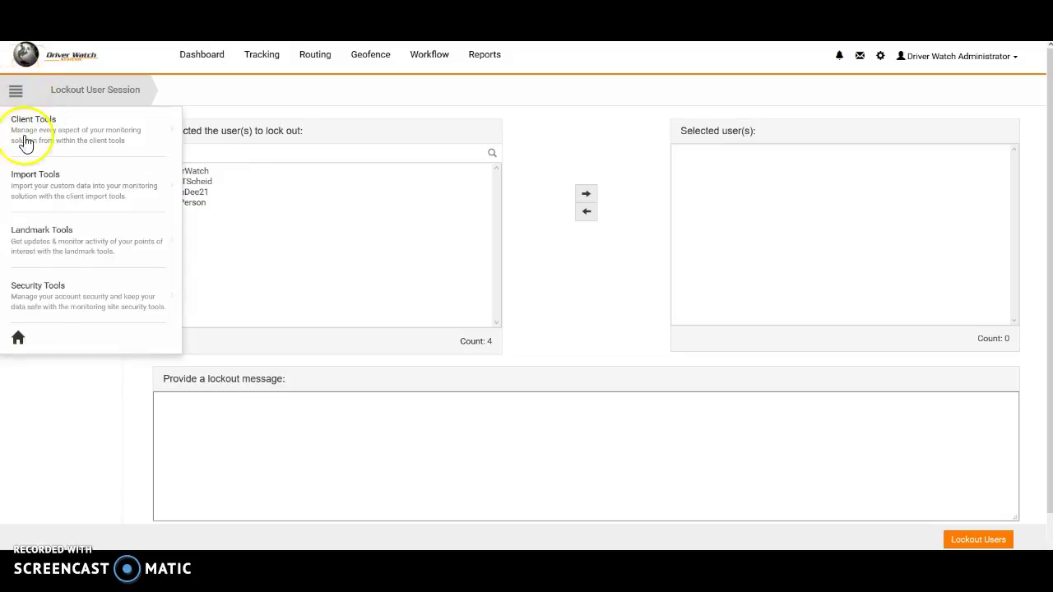
{"action": "mouse_move", "coordinate": [66, 317]}
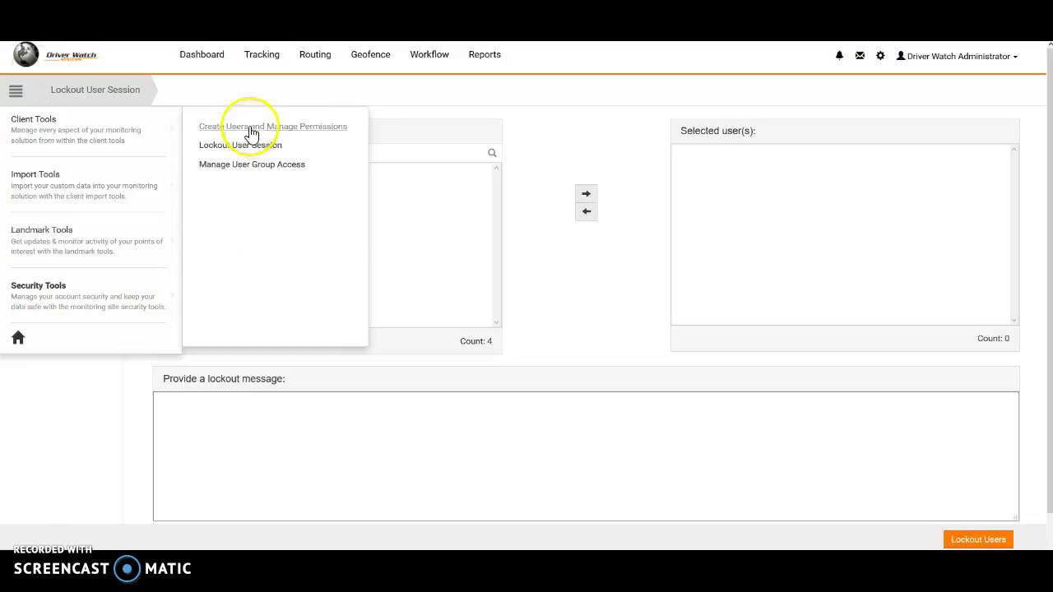
{"action": "left_click", "coordinate": [253, 130]}
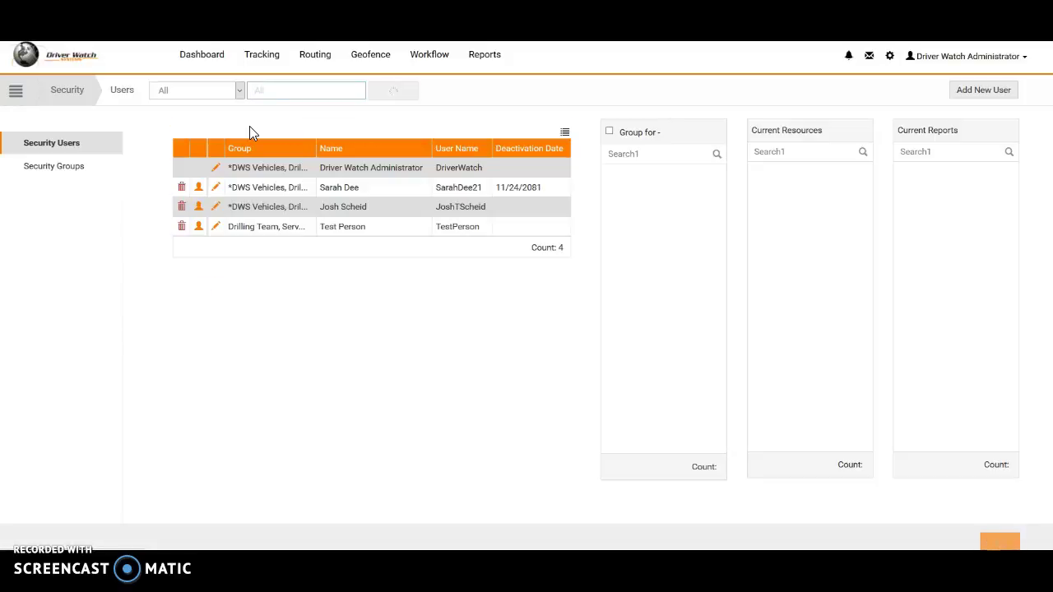
{"action": "left_click", "coordinate": [285, 232]}
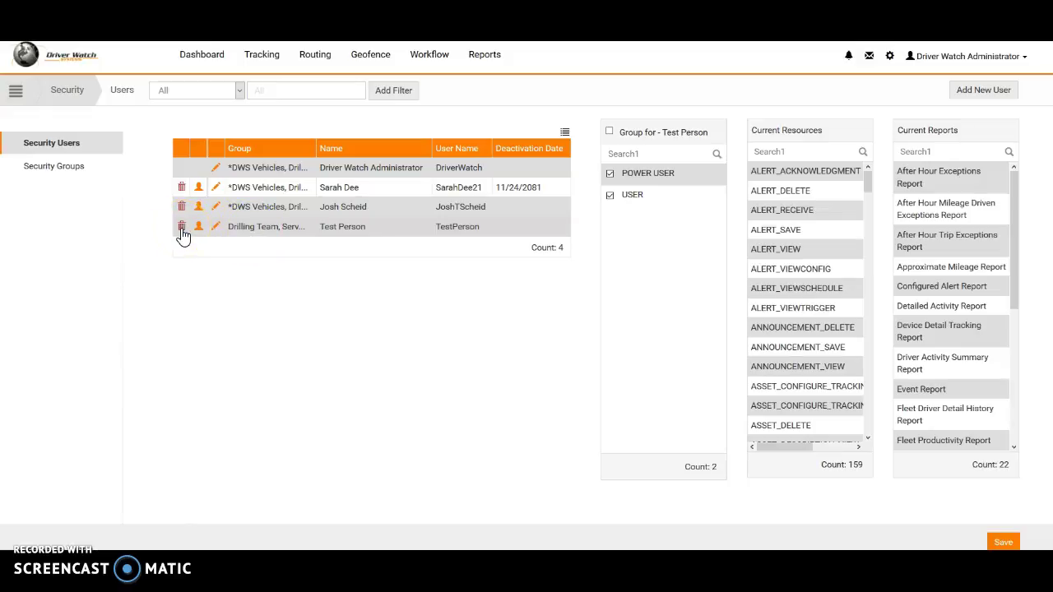
Delete the Test Person account, ticking Confirm Action and confirming.
{"action": "left_click", "coordinate": [182, 228]}
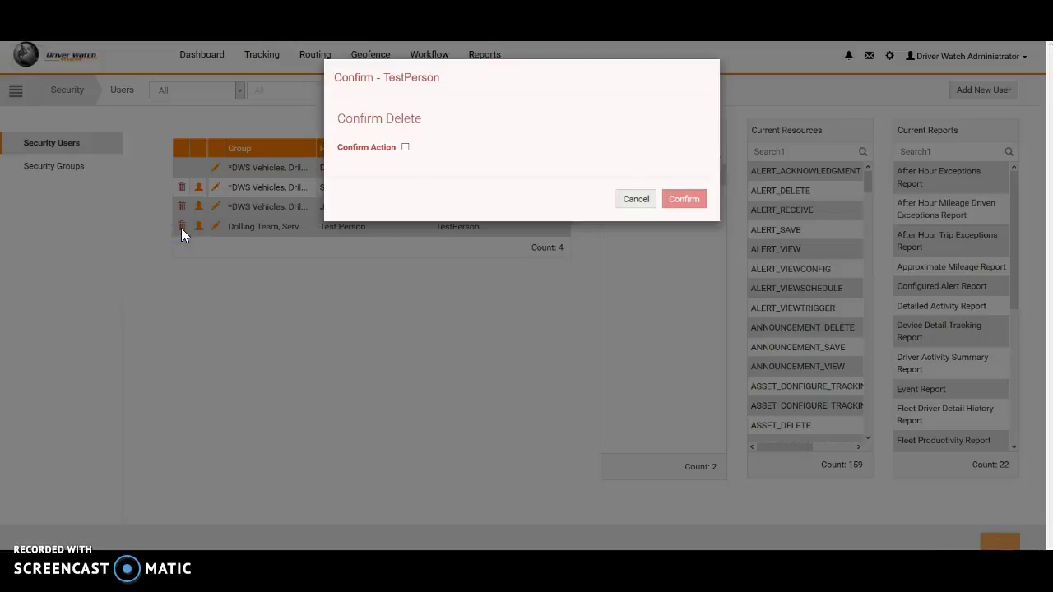
{"action": "left_click", "coordinate": [406, 149]}
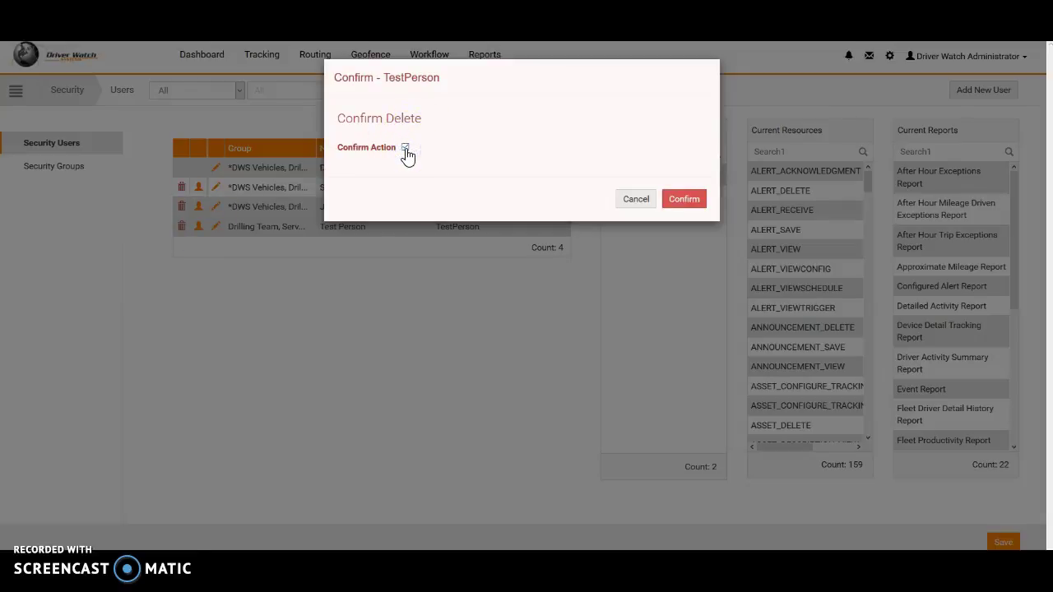
{"action": "left_click", "coordinate": [687, 202]}
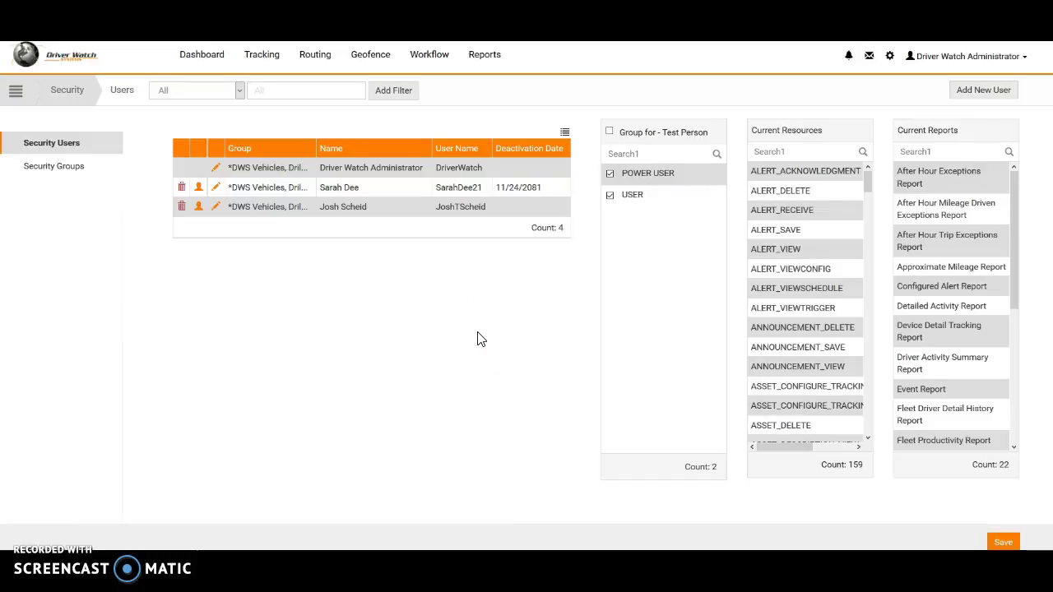
{"action": "left_click", "coordinate": [414, 327]}
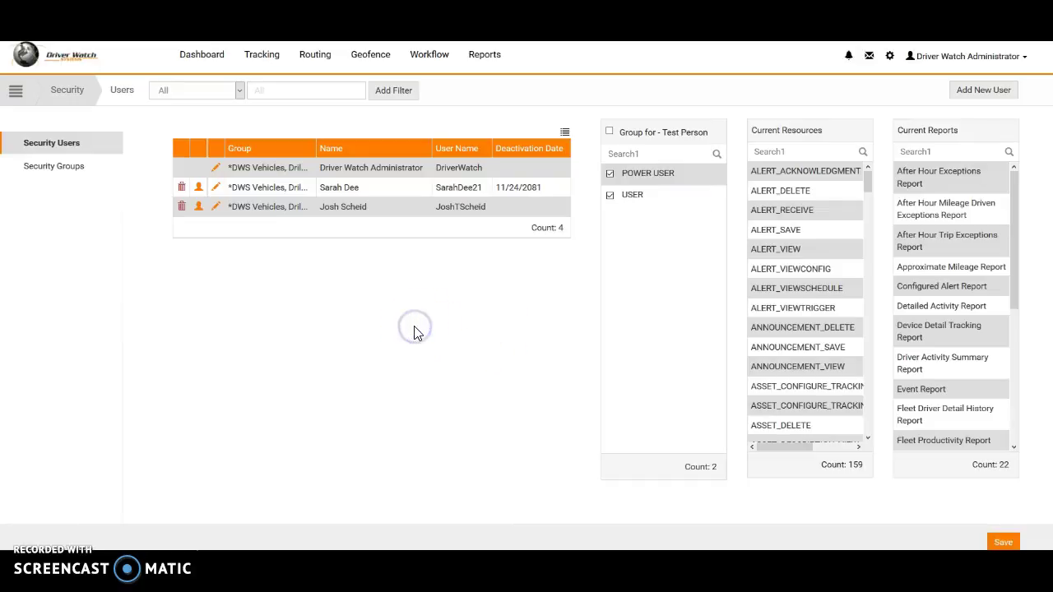